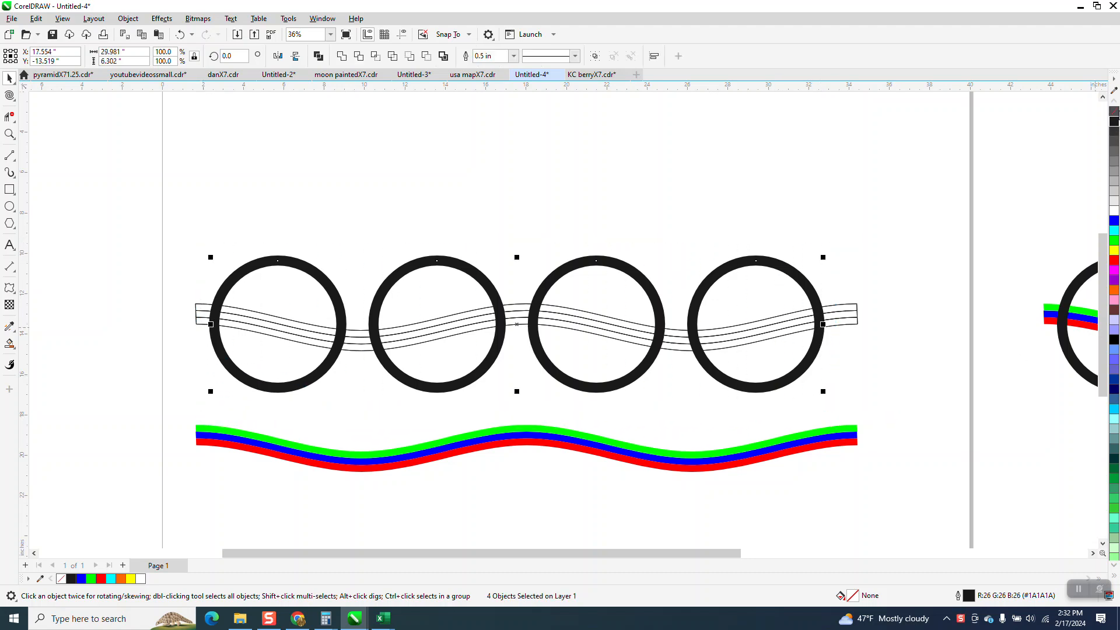
# Try recolouring the four thick circles directly, removing their outline, testing a black fill, and giving them an unfilled black hairline outline
pyautogui.rightClick(1114, 115)
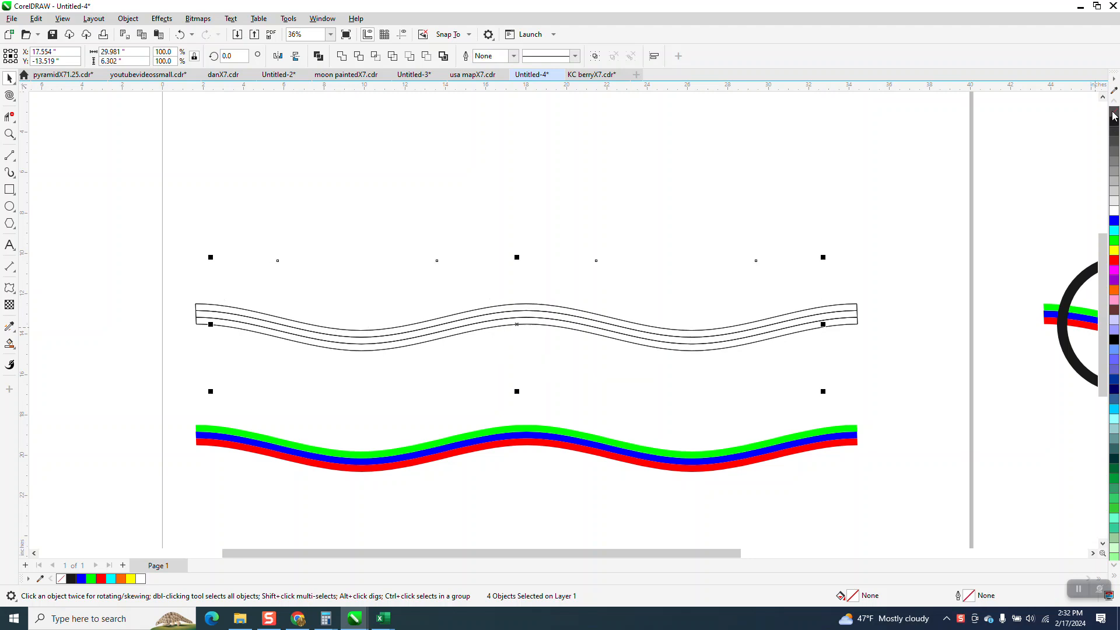
pyautogui.click(1115, 122)
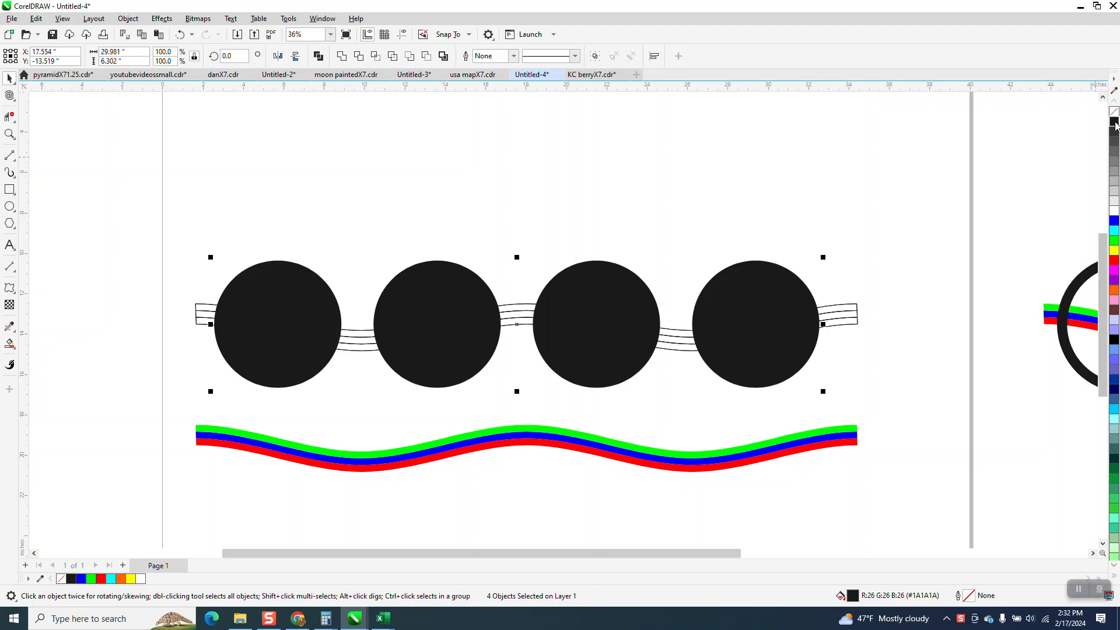
pyautogui.click(1114, 111)
pyautogui.rightClick(1114, 121)
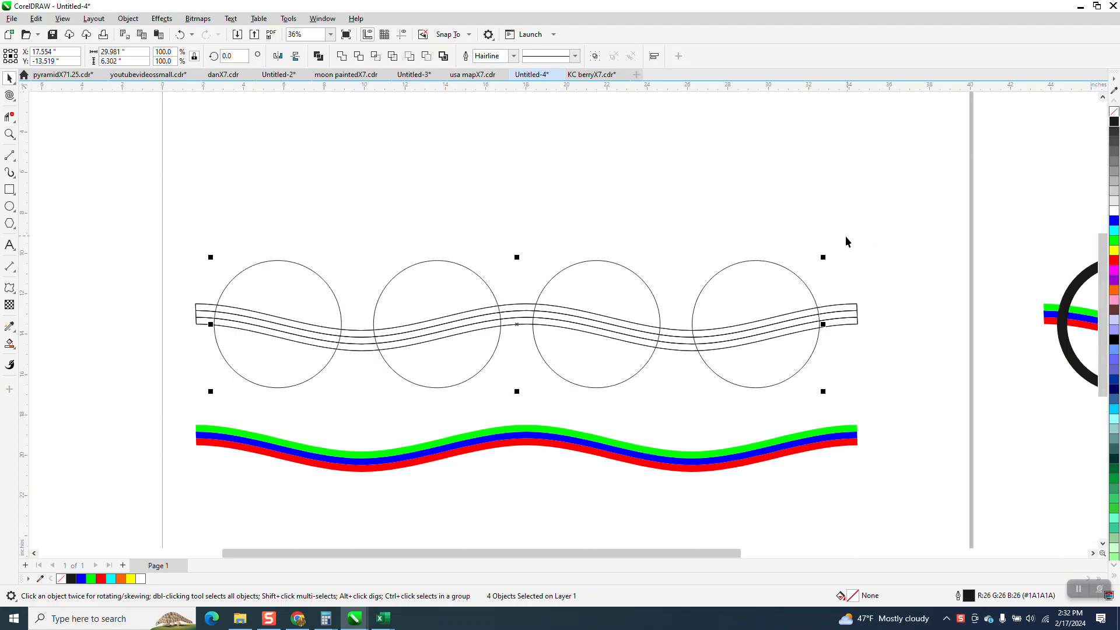
# Undo the fill and outline changes made to the four circles
pyautogui.click(180, 35)
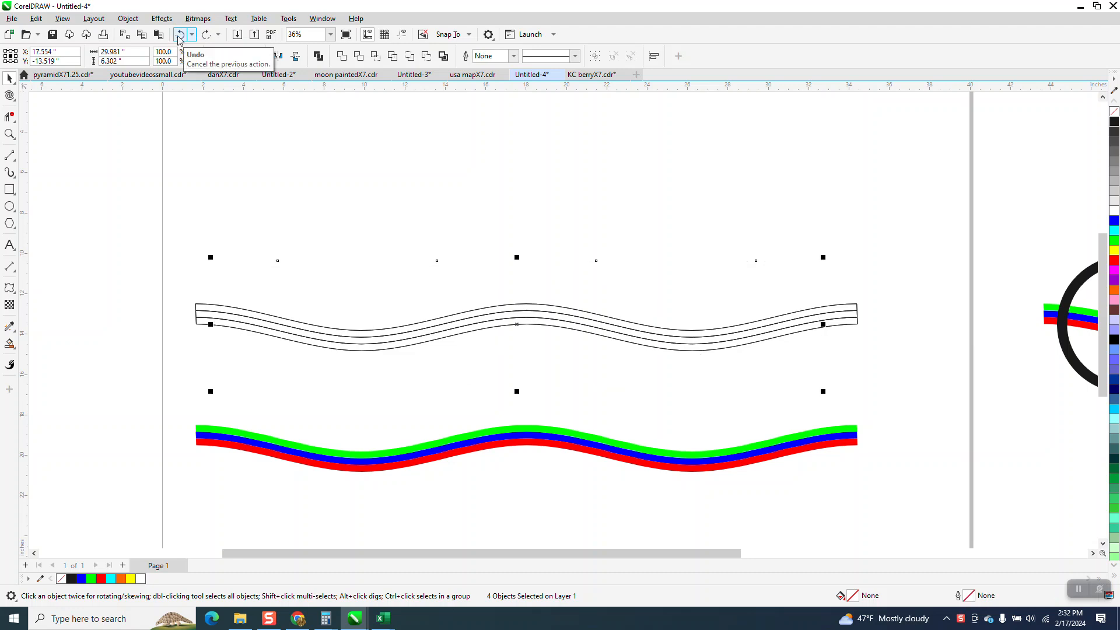
pyautogui.click(180, 35)
pyautogui.click(179, 35)
pyautogui.click(179, 36)
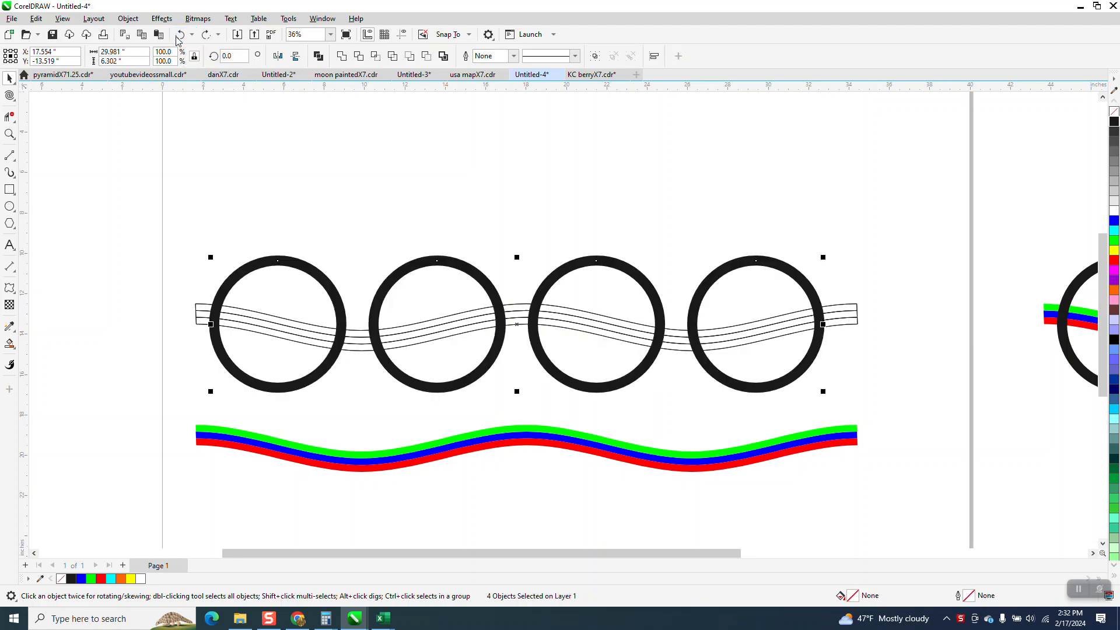
# Convert the four circles' outlines to objects and give the resulting rings no fill and a black outline
pyautogui.click(132, 20)
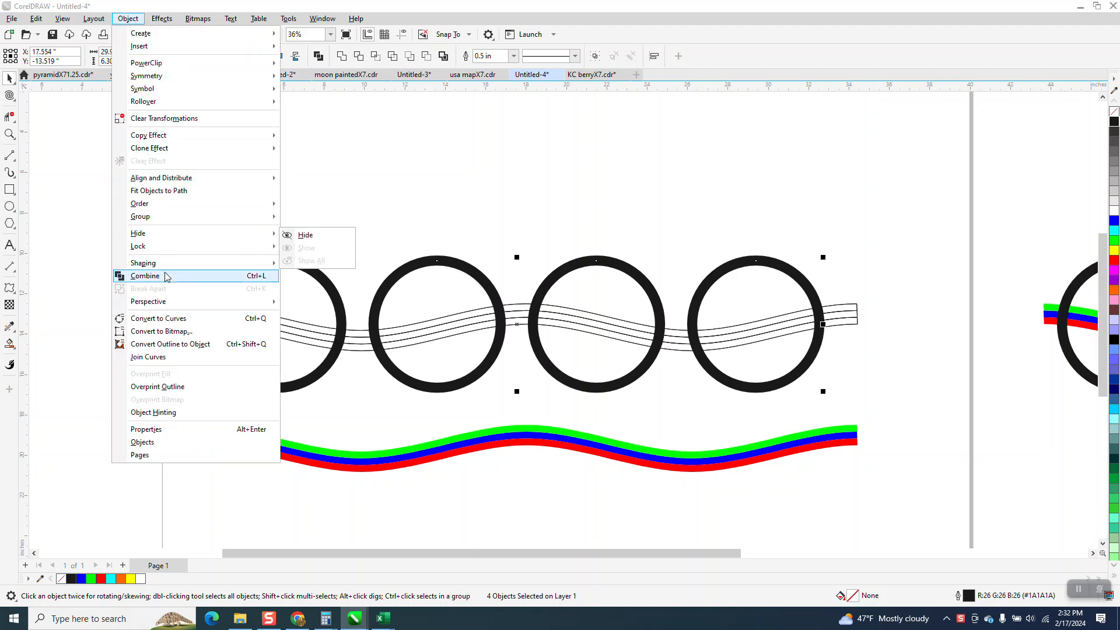
pyautogui.click(188, 348)
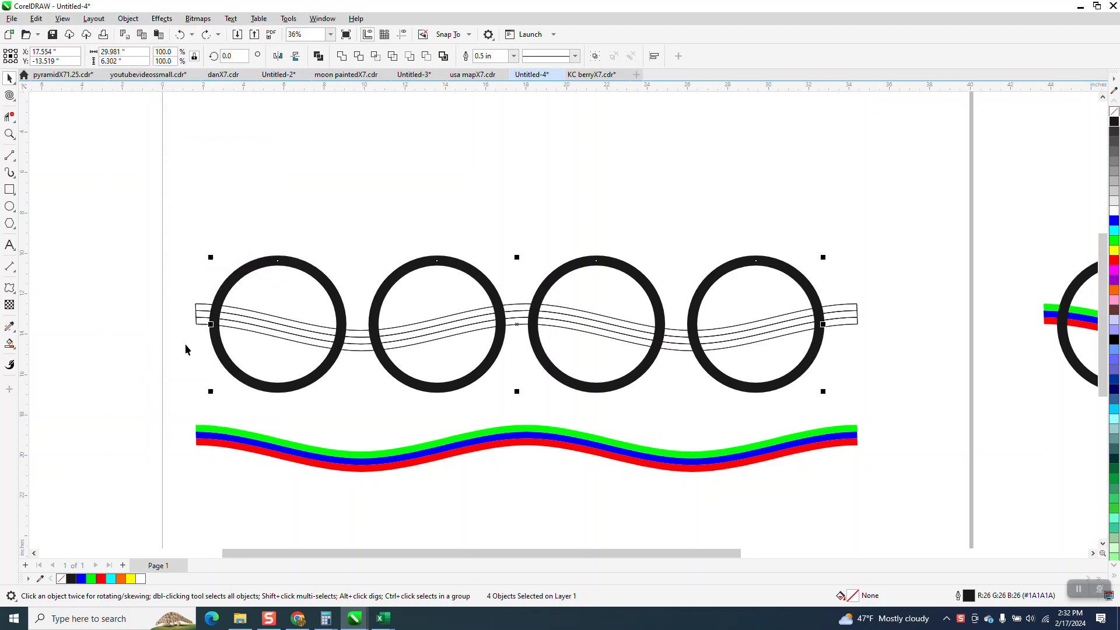
pyautogui.click(1114, 113)
pyautogui.rightClick(1113, 120)
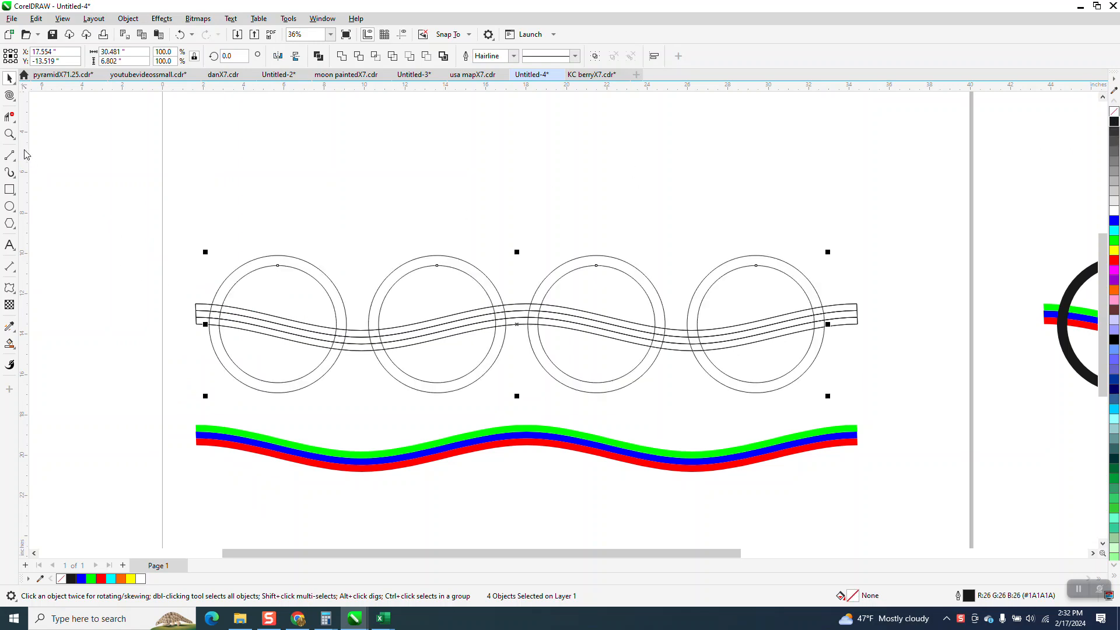
# Smart Fill the upper wave stripe in green from its left end through the inside of the first ring
pyautogui.click(9, 134)
pyautogui.moveTo(179, 274); pyautogui.dragTo(696, 437)
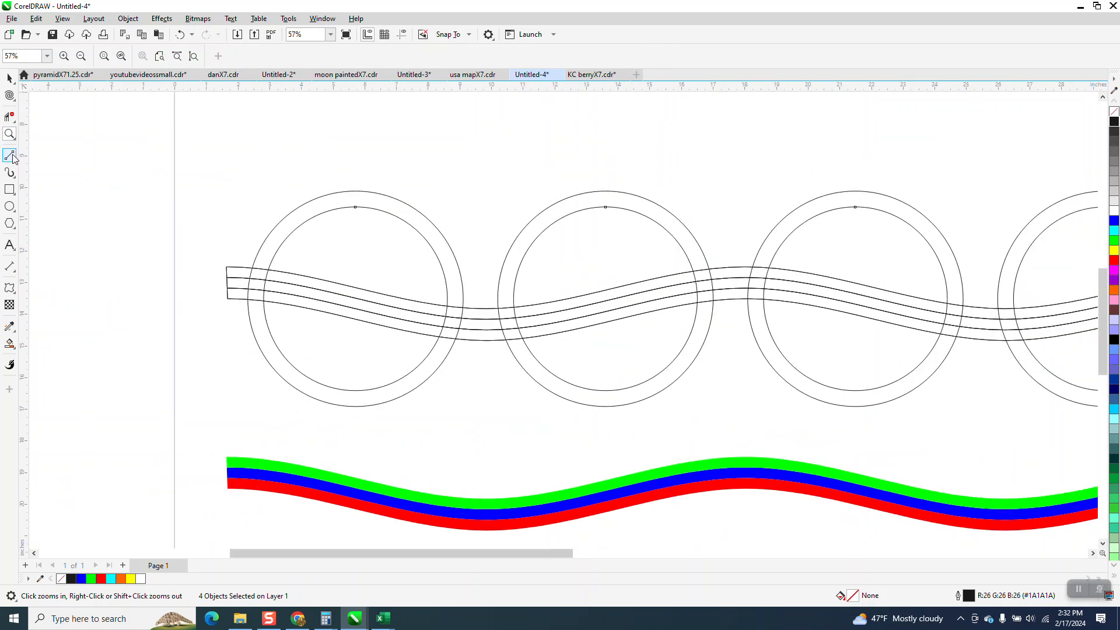
pyautogui.click(15, 352)
pyautogui.click(44, 355)
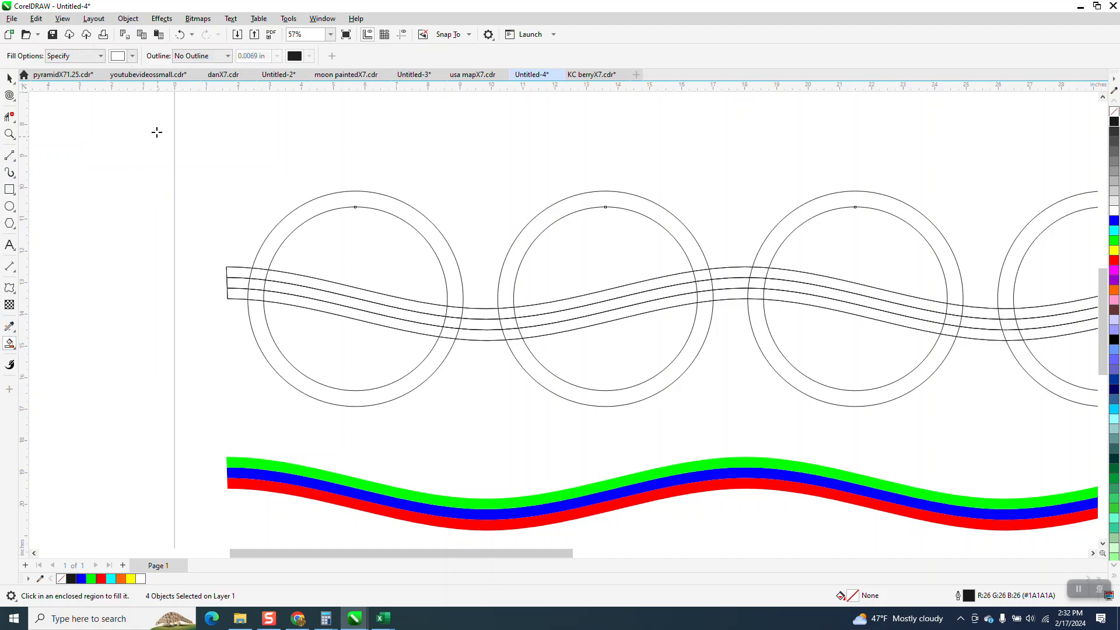
pyautogui.click(133, 56)
pyautogui.click(183, 129)
pyautogui.click(234, 277)
pyautogui.click(239, 273)
pyautogui.click(260, 274)
pyautogui.click(295, 279)
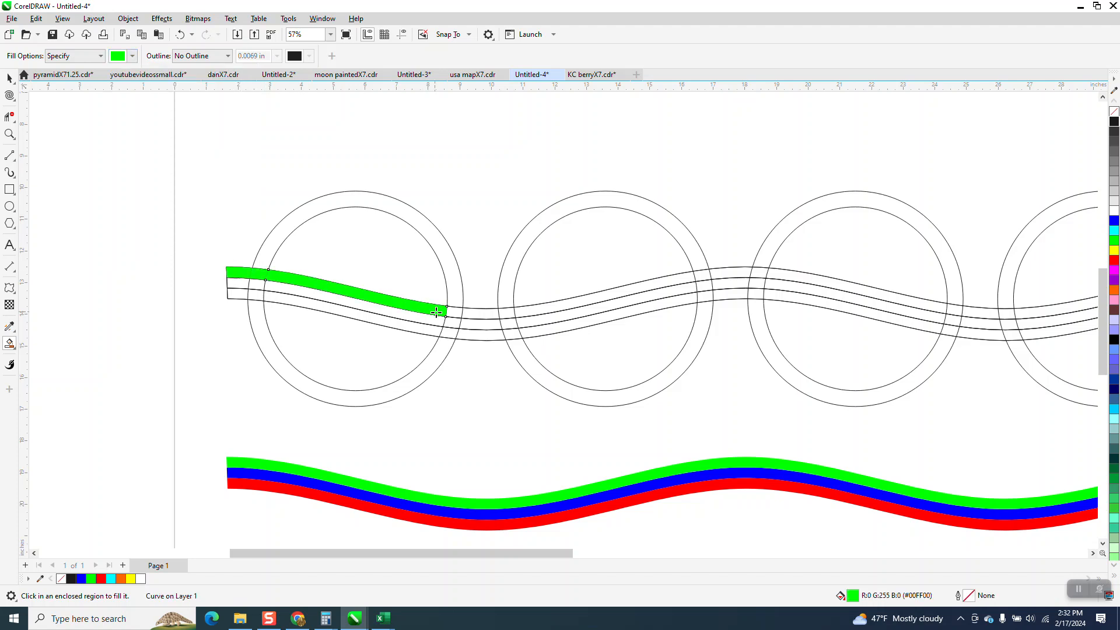
# Continue the green Smart Fill along the upper stripe to its right end, skipping each ring's right-hand crossing
pyautogui.click(472, 316)
pyautogui.click(553, 311)
pyautogui.click(736, 275)
pyautogui.click(827, 285)
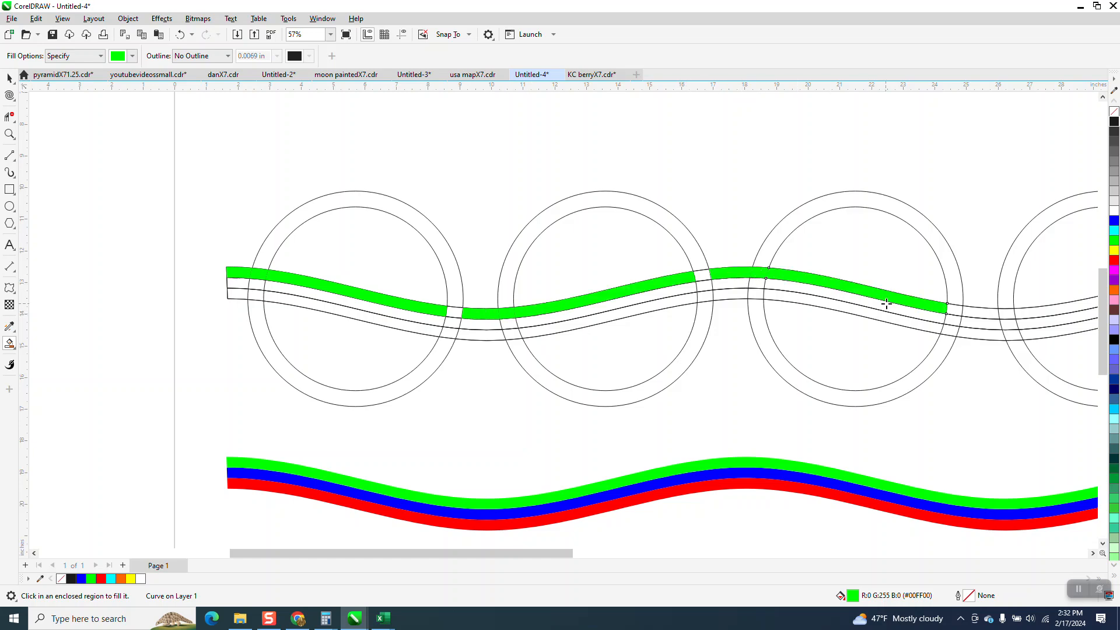
pyautogui.scroll(-2, 883, 305)
pyautogui.click(869, 310)
pyautogui.click(934, 305)
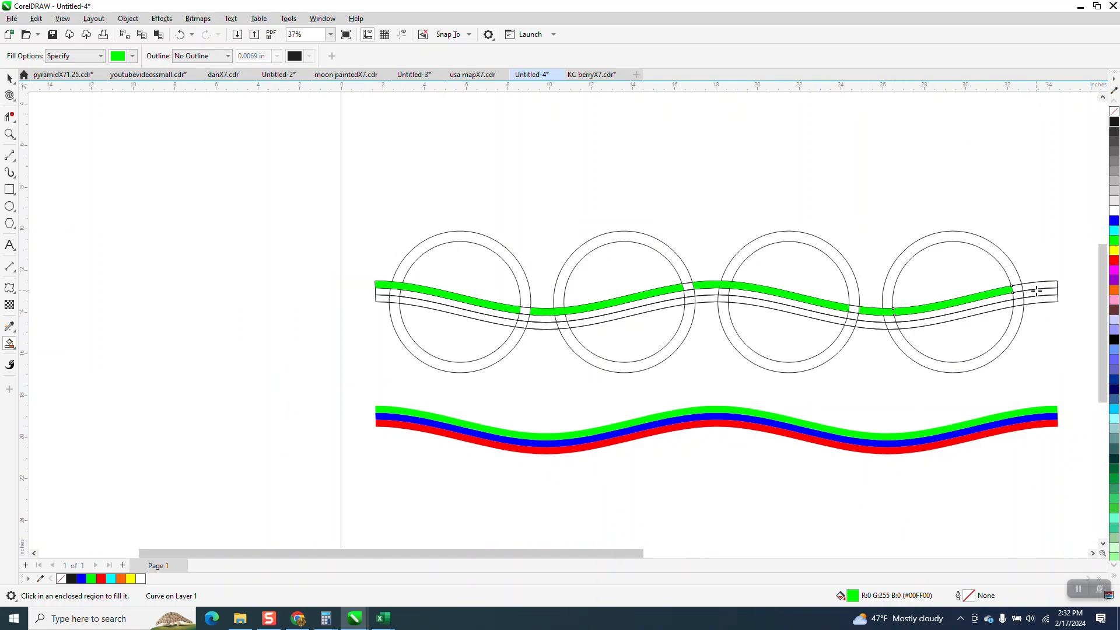
pyautogui.click(1039, 285)
# Smart Fill the middle stripe in blue from its left end through the second ring, skipping the first ring's right-hand crossing
pyautogui.click(132, 55)
pyautogui.click(154, 129)
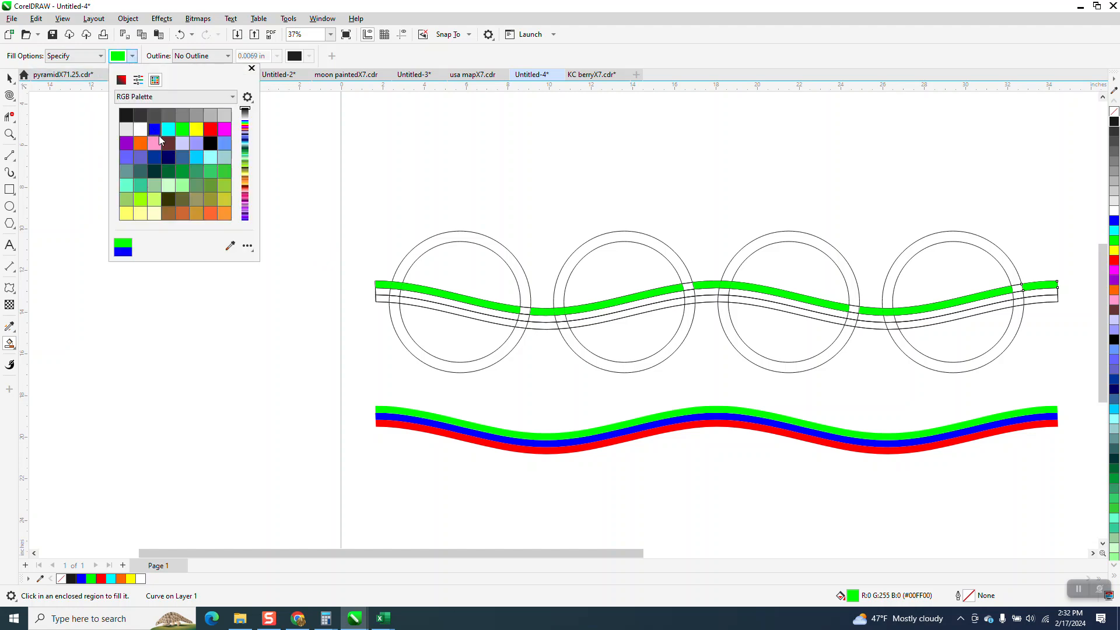
pyautogui.click(383, 290)
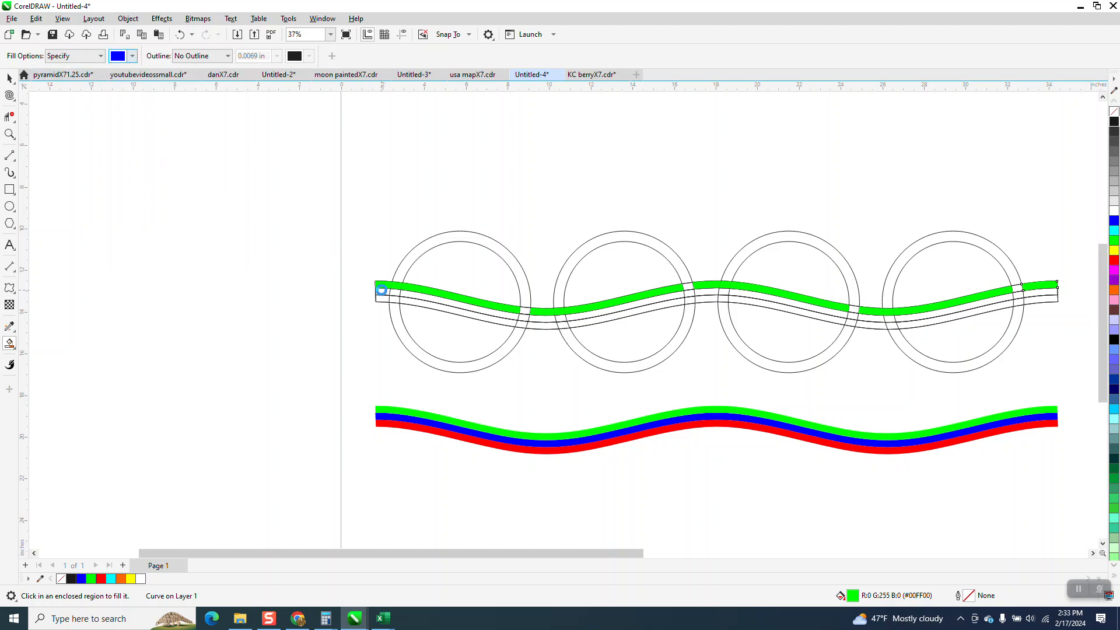
pyautogui.click(411, 295)
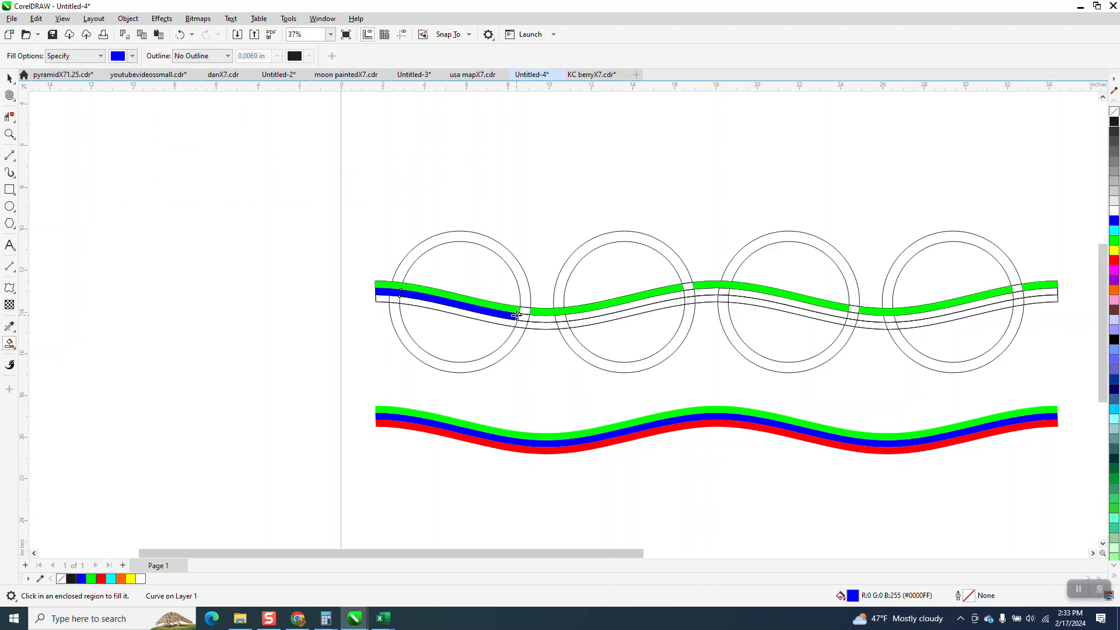
pyautogui.click(551, 319)
pyautogui.click(582, 315)
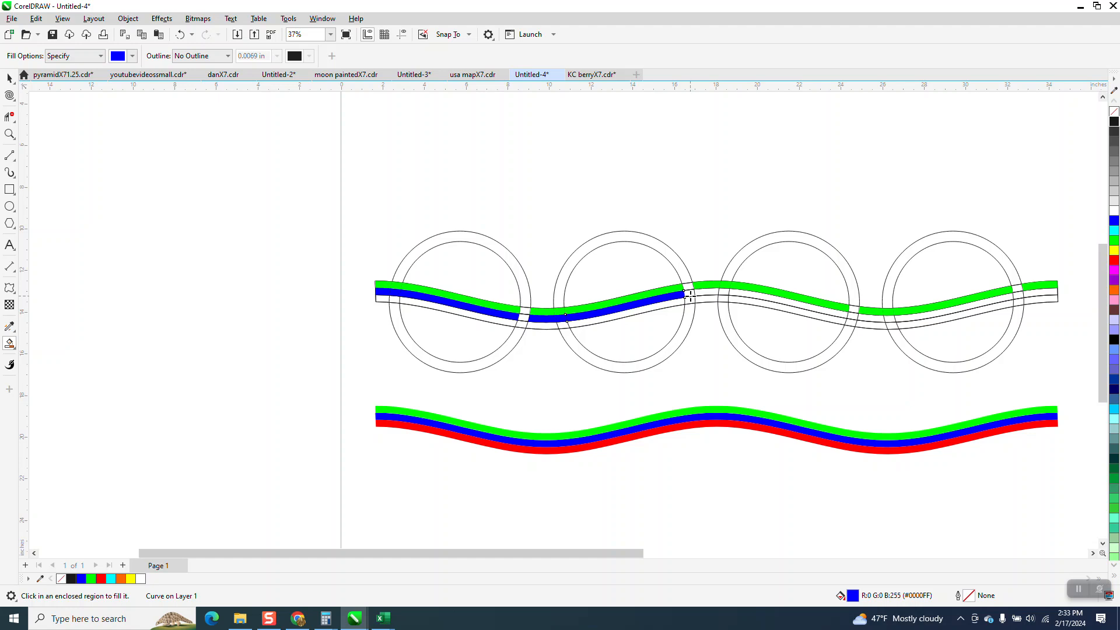
# Fill the rest of the middle stripe in blue from the third ring to its right end, leaving the rings' right-hand crossings empty
pyautogui.click(701, 294)
pyautogui.click(729, 294)
pyautogui.click(793, 310)
pyautogui.click(870, 320)
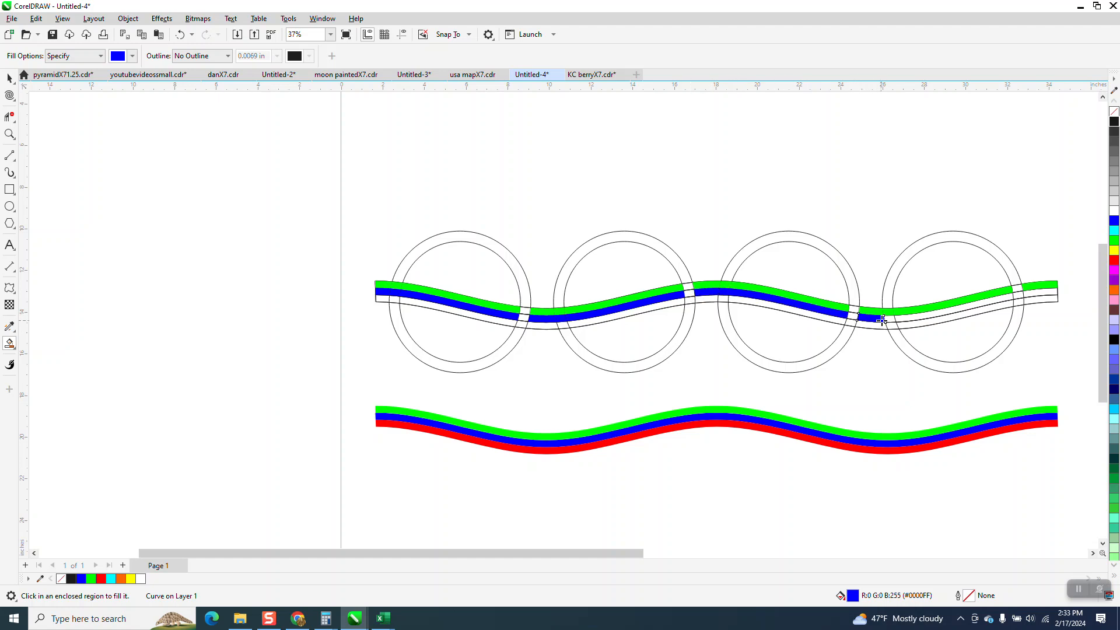
pyautogui.click(921, 318)
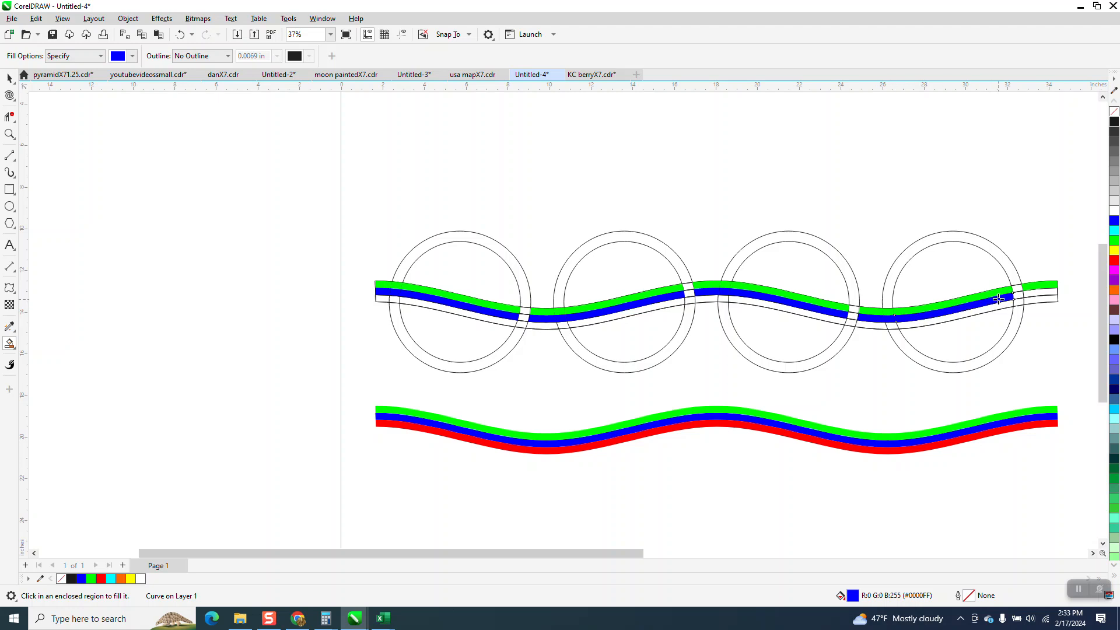
pyautogui.click(1035, 296)
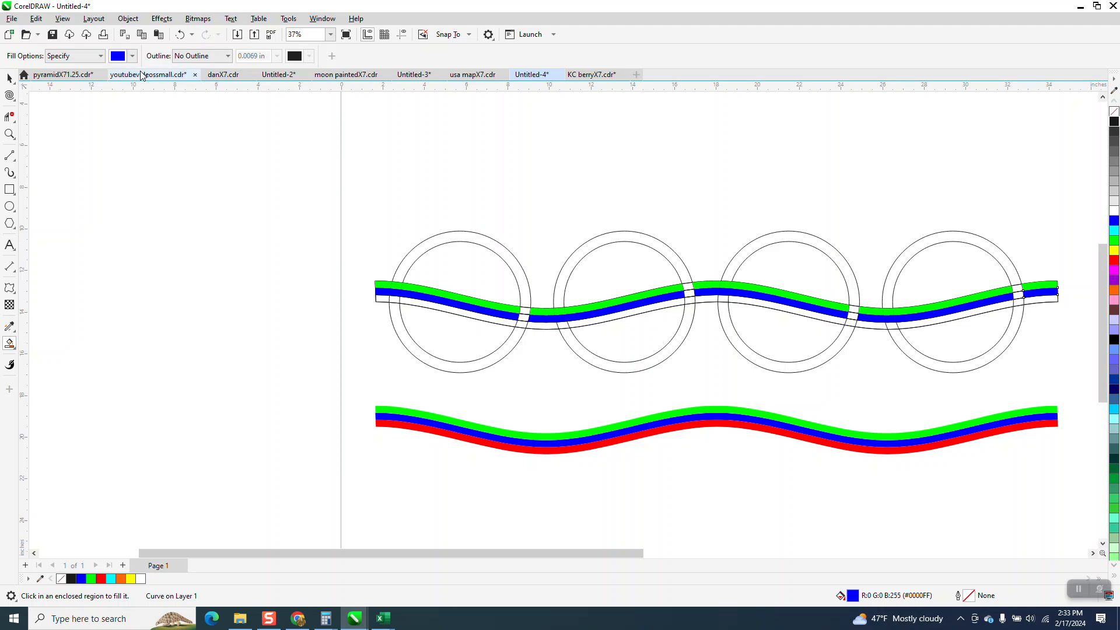
# Smart Fill the lower stripe in red from its left end through the second ring, skipping the first ring's right-hand crossing
pyautogui.click(133, 57)
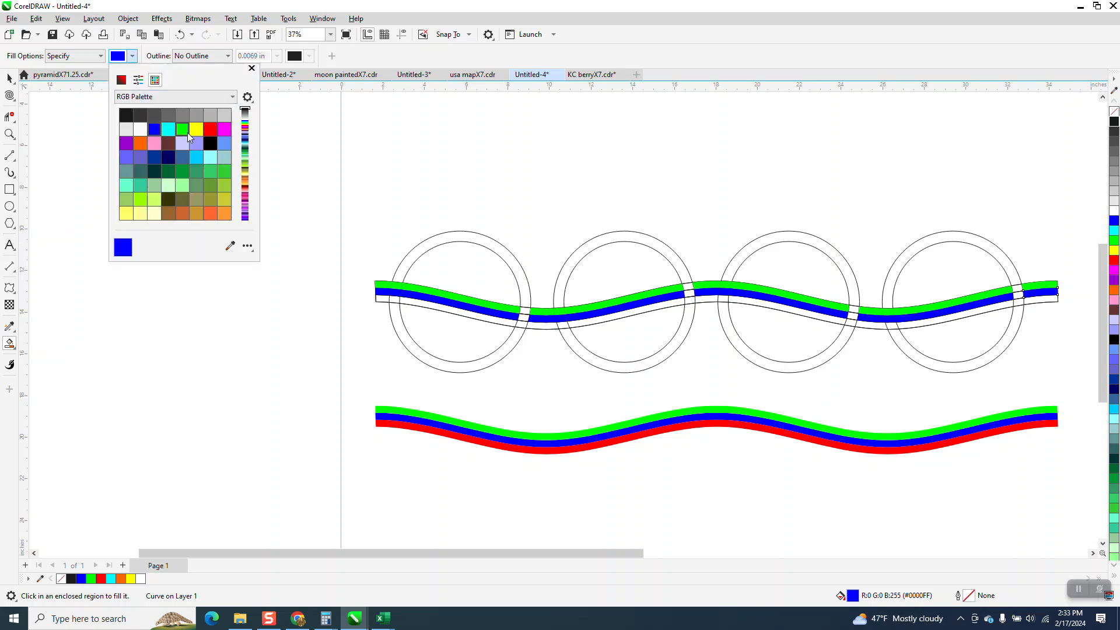
pyautogui.click(210, 129)
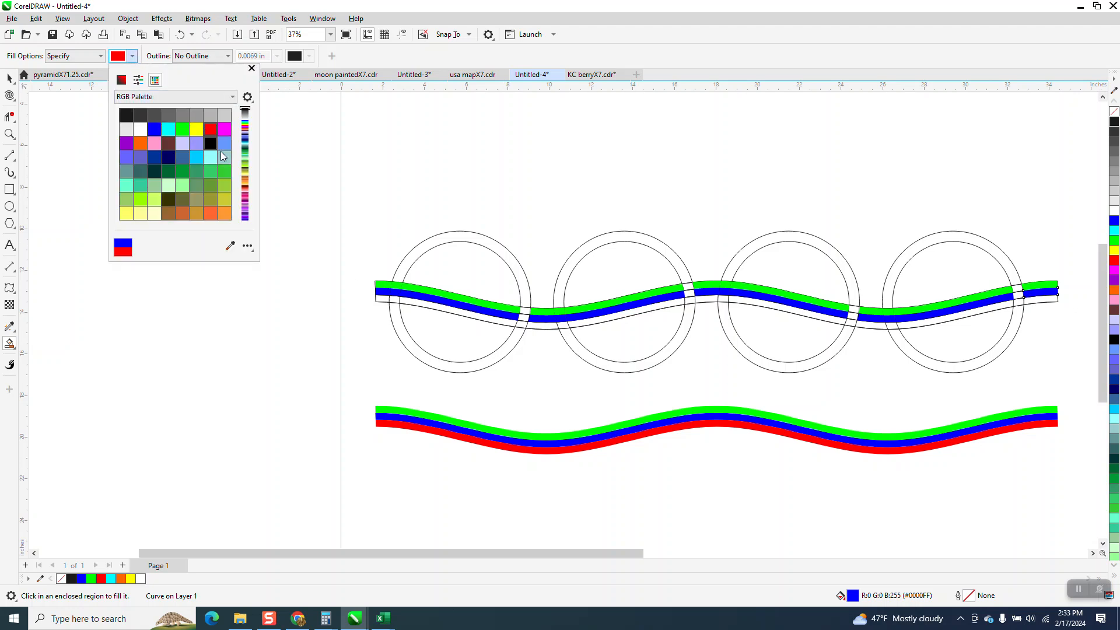
pyautogui.click(383, 302)
pyautogui.click(384, 298)
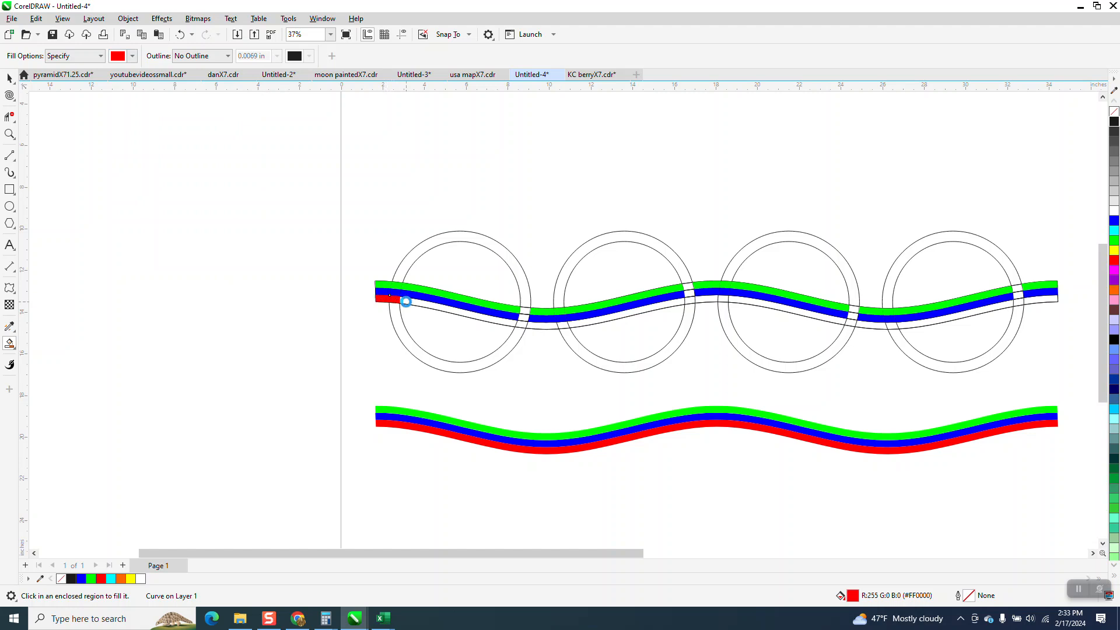
pyautogui.click(407, 301)
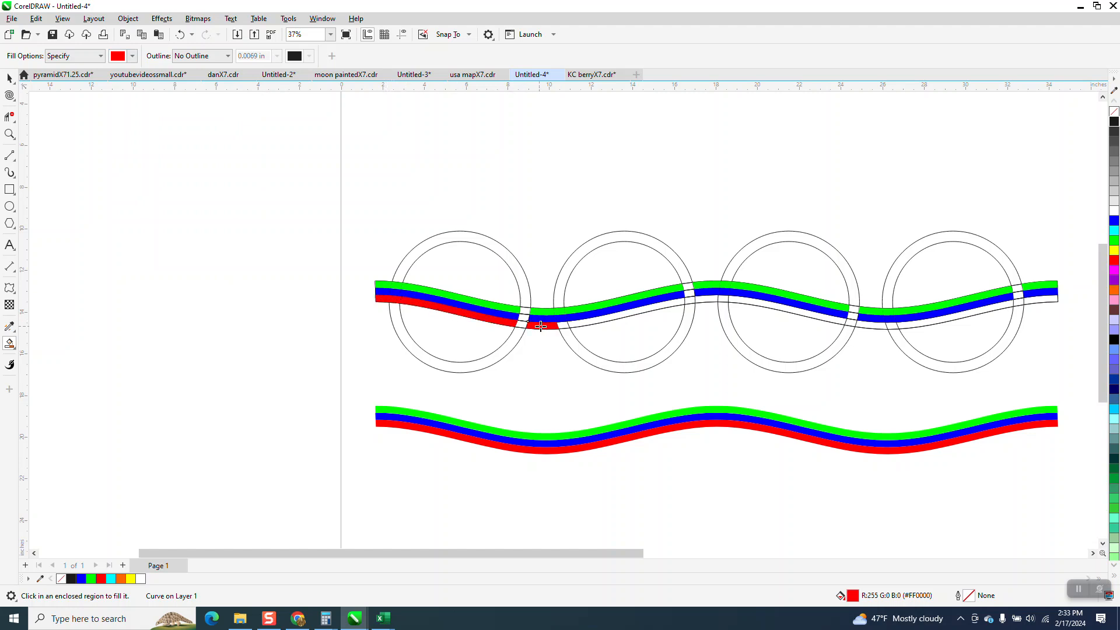
pyautogui.click(657, 304)
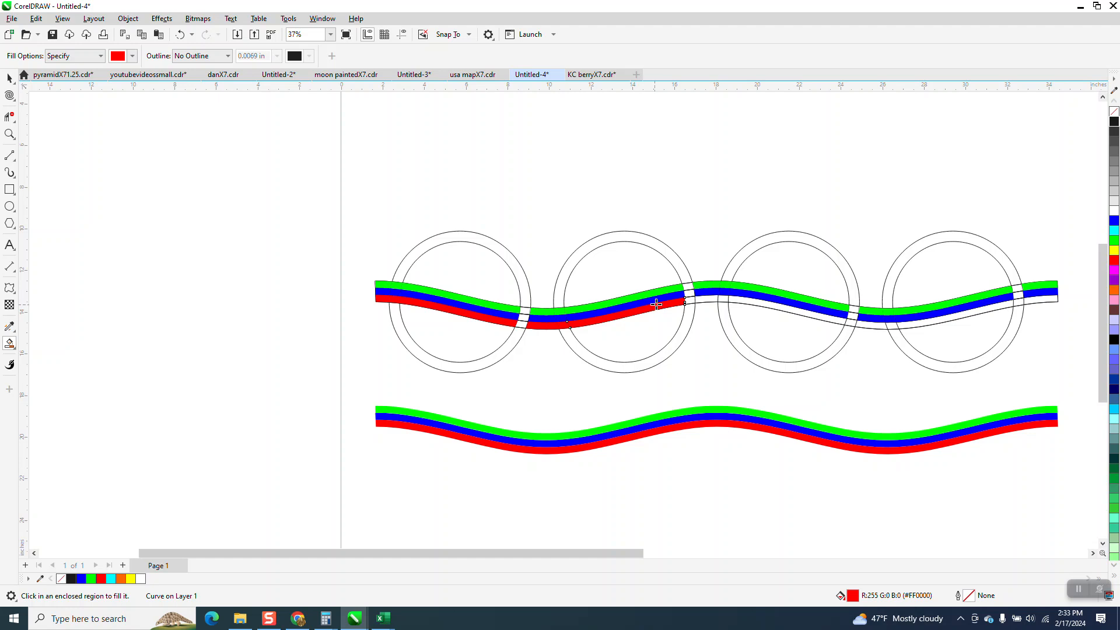
# Fill the rest of the lower stripe in red from the third ring to its right end, leaving the rings' right-hand crossings empty
pyautogui.click(709, 299)
pyautogui.click(828, 315)
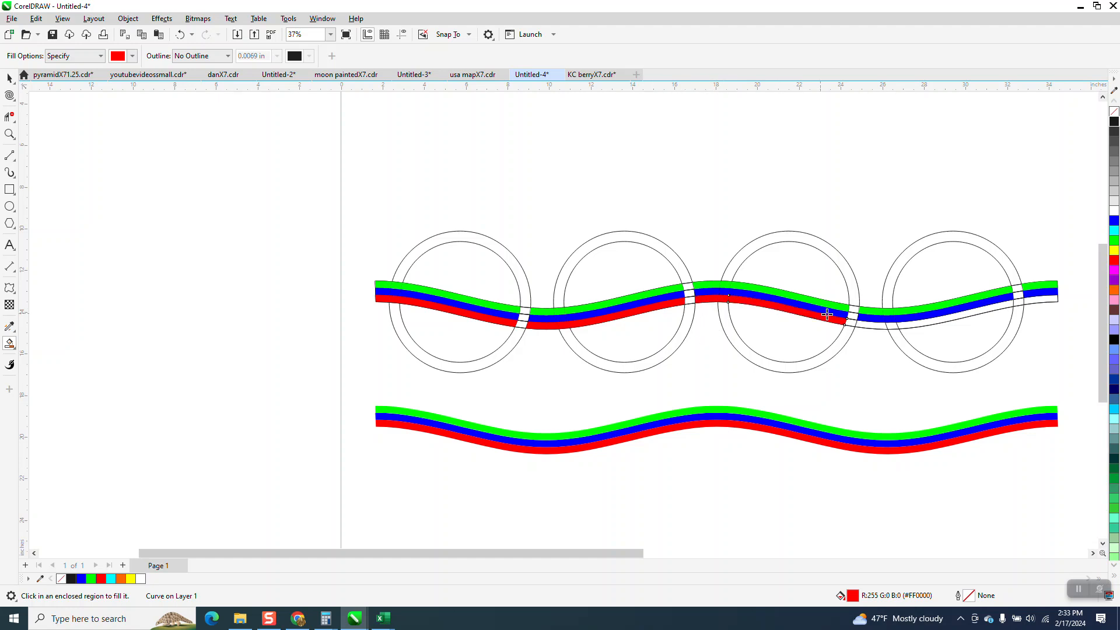
pyautogui.click(873, 326)
pyautogui.click(911, 324)
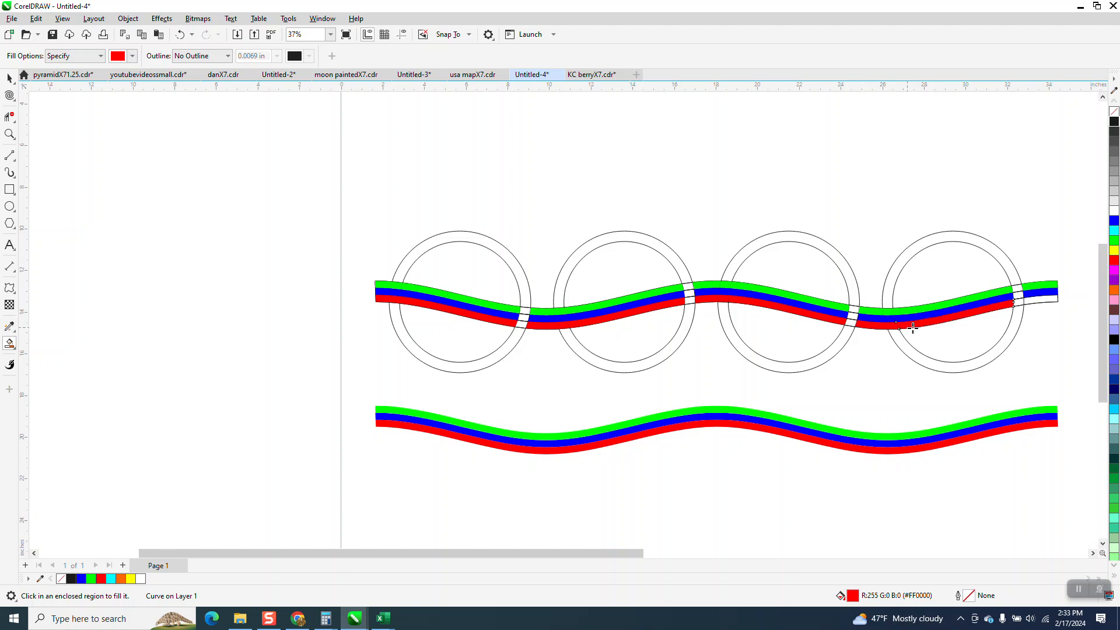
pyautogui.click(1031, 303)
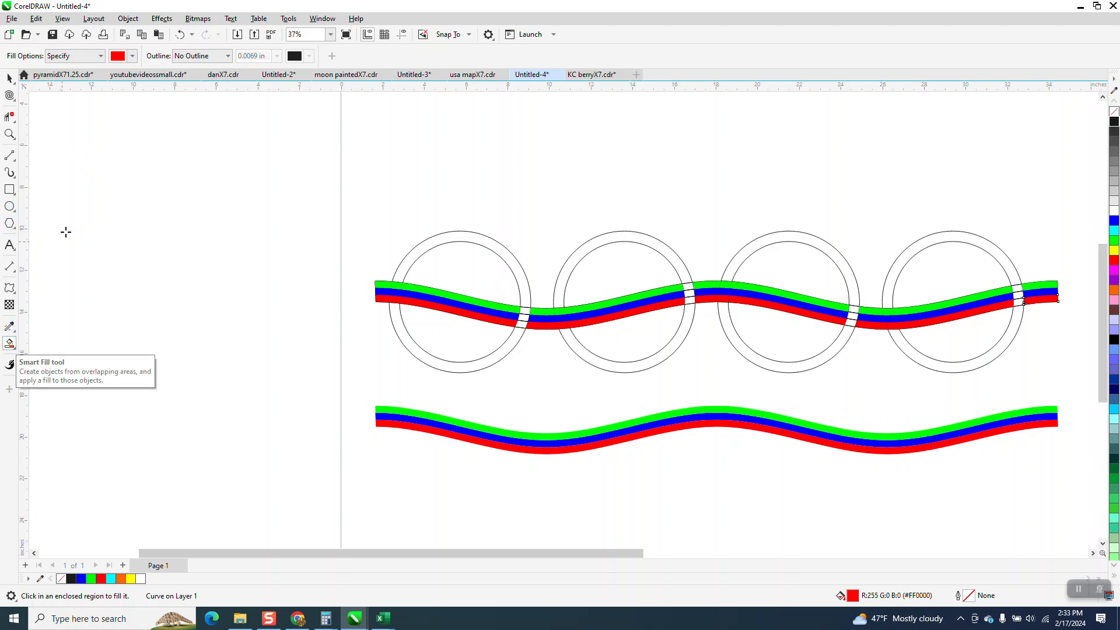
# Smart Fill the first ring's upper and lower arcs and its right-hand stripe crossing in black
pyautogui.click(134, 57)
pyautogui.click(126, 115)
pyautogui.click(411, 255)
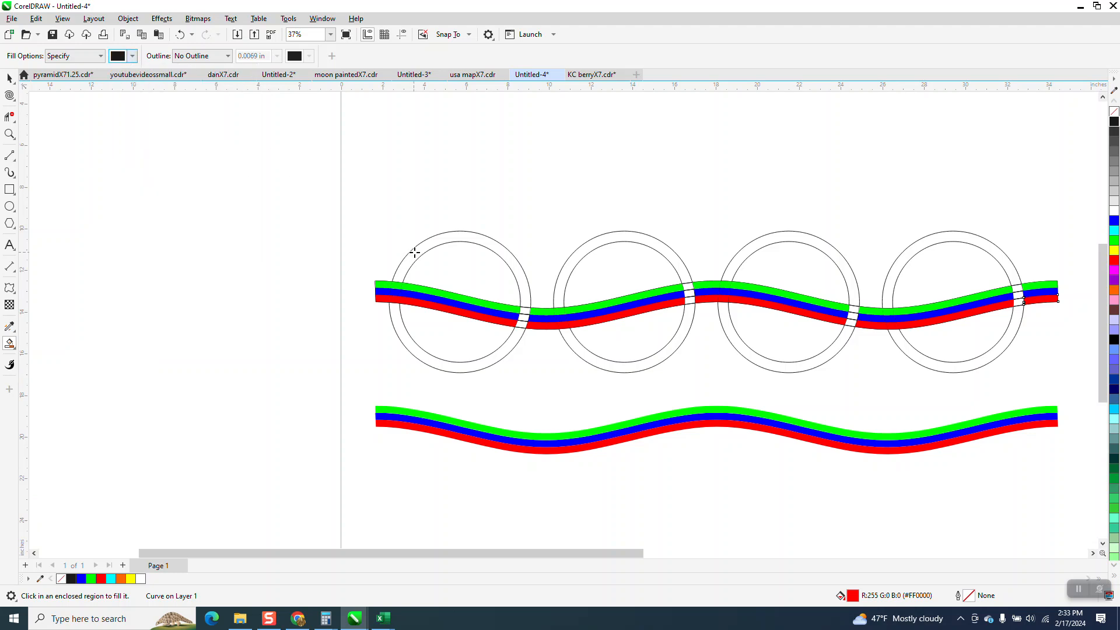
pyautogui.click(412, 254)
pyautogui.click(444, 368)
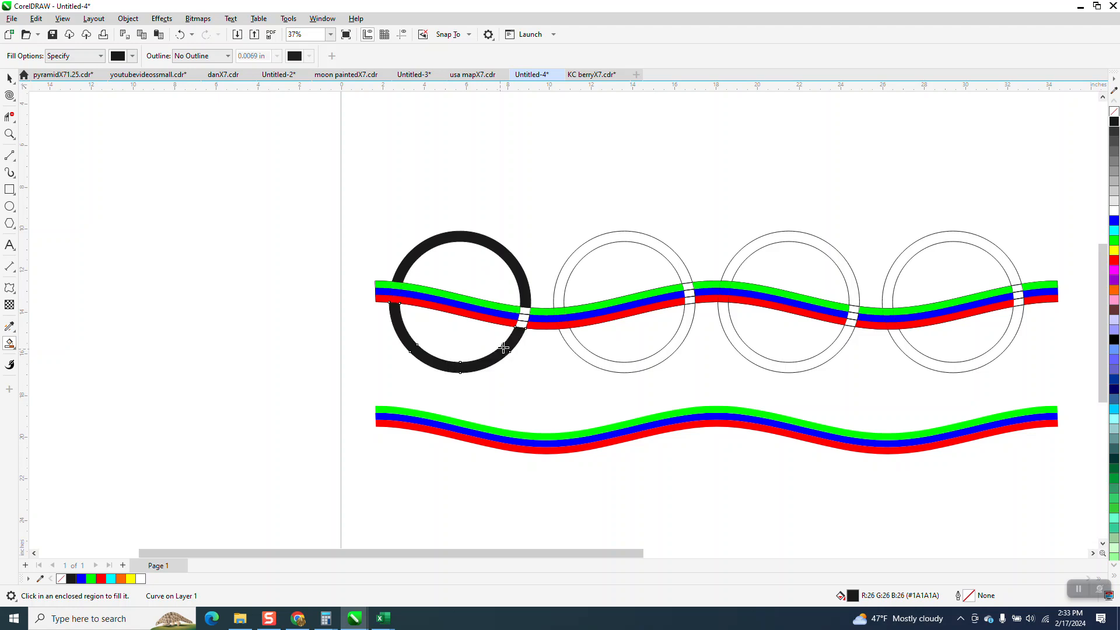
pyautogui.click(523, 315)
# Fill the second ring's upper and lower arcs and its right-hand stripe crossing in black
pyautogui.click(558, 303)
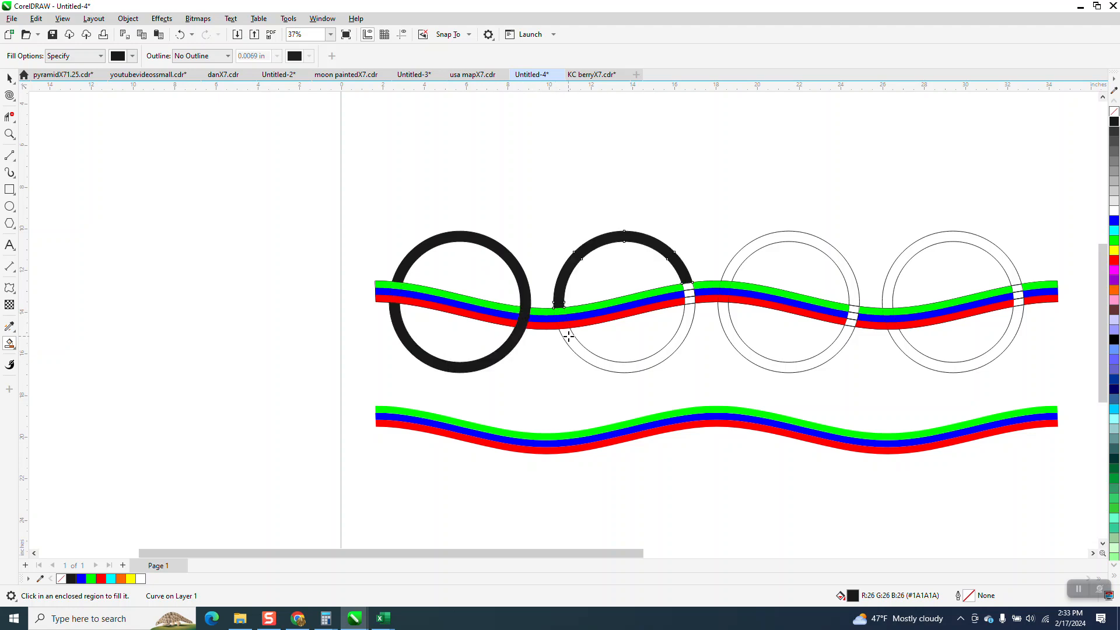
pyautogui.click(569, 337)
pyautogui.click(691, 300)
pyautogui.click(691, 294)
pyautogui.click(689, 287)
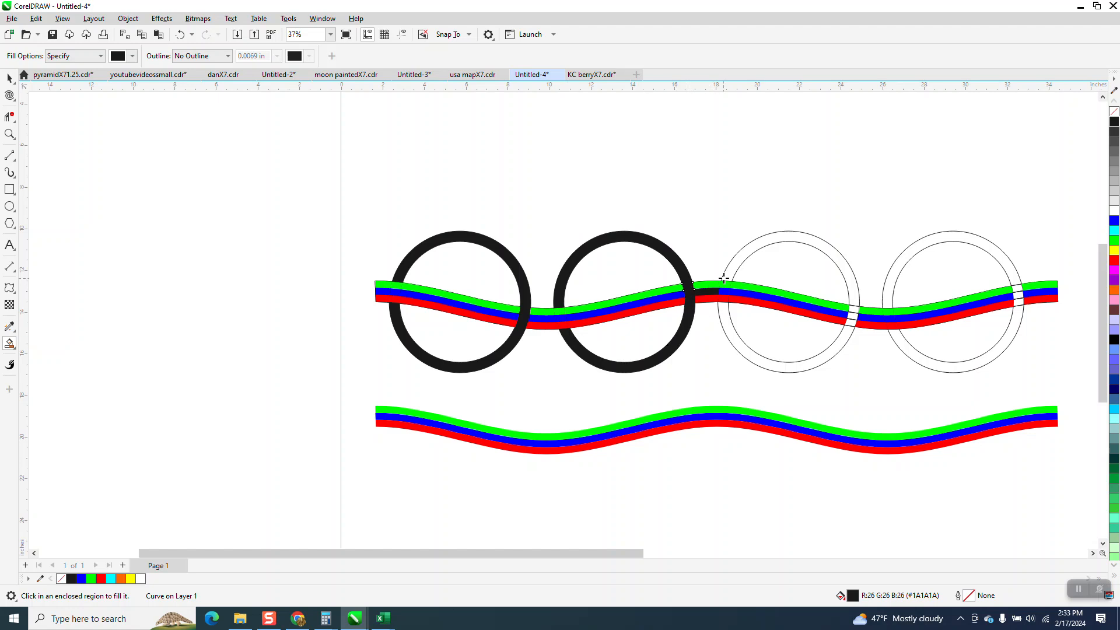
# Fill the third ring's arcs and its right-hand stripe crossing in black
pyautogui.click(723, 280)
pyautogui.click(725, 315)
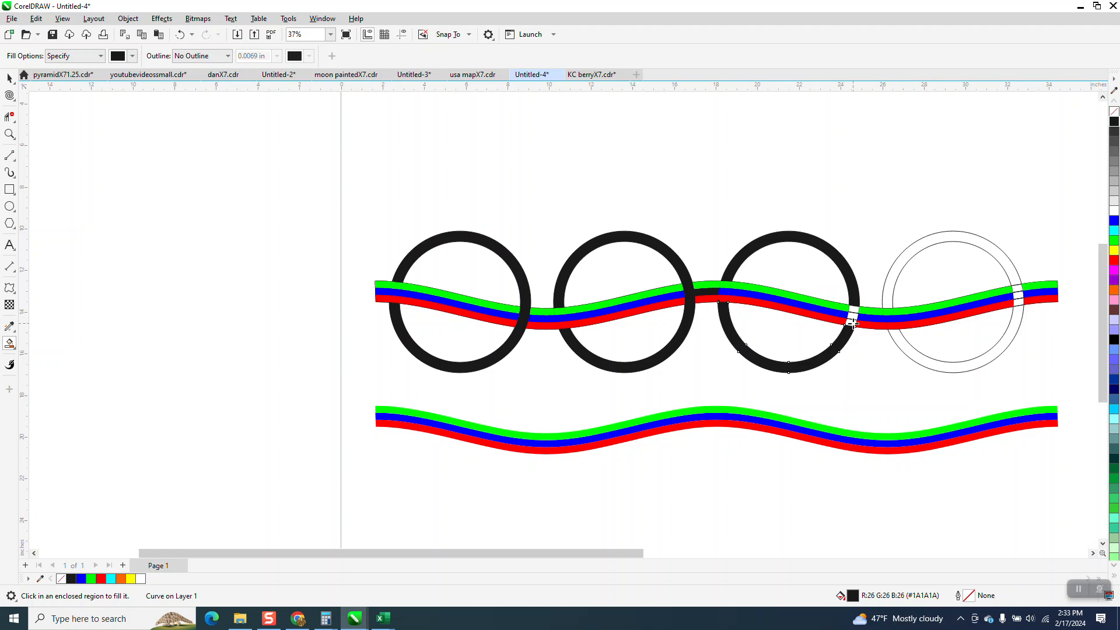
pyautogui.click(854, 318)
pyautogui.click(853, 309)
# Smart Fill the fourth ring's upper and lower arcs and its right-hand stripe crossing in black
pyautogui.click(888, 290)
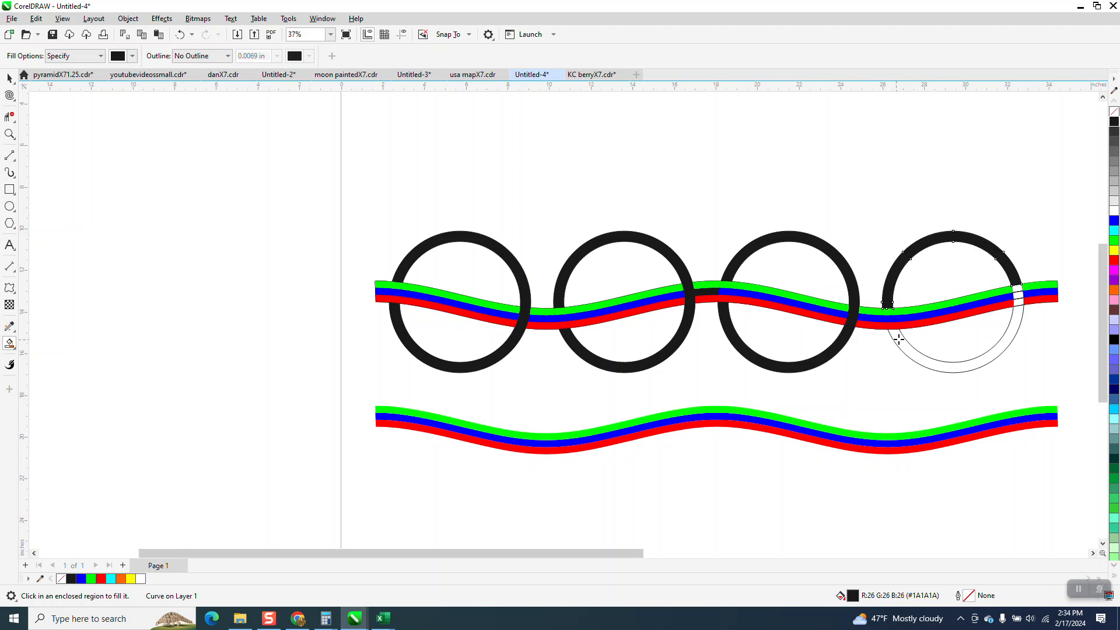
pyautogui.click(898, 339)
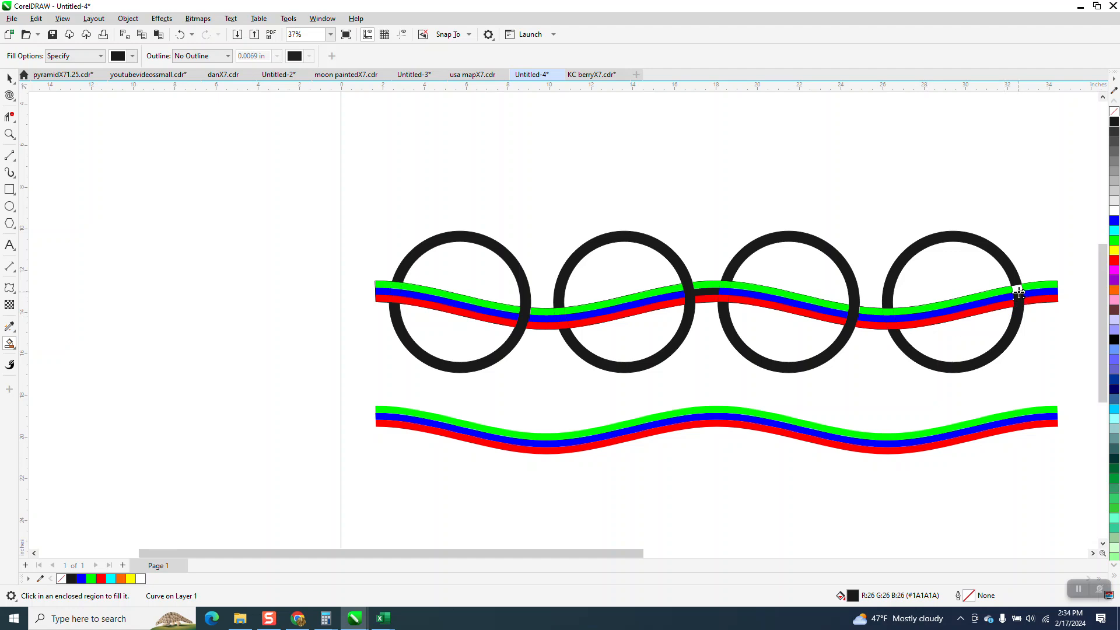
pyautogui.click(1019, 288)
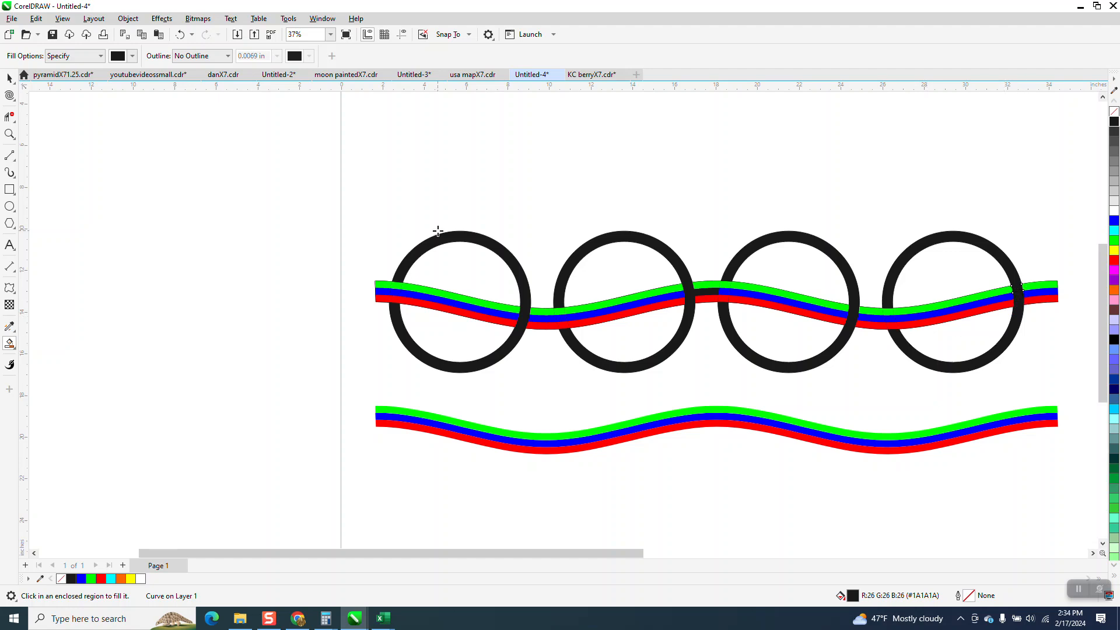
# Remove the outlines from all pieces of the Smart Filled rings and ribbon, leaving the spare ribbon below unselected
pyautogui.click(9, 134)
pyautogui.moveTo(493, 293); pyautogui.dragTo(604, 372)
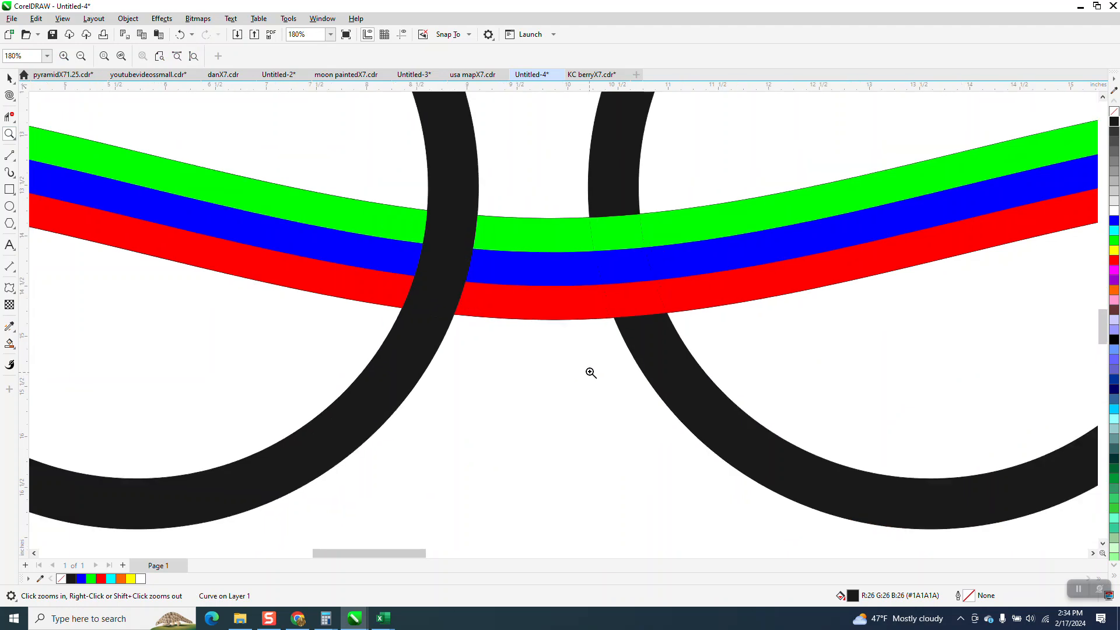
pyautogui.moveTo(585, 206); pyautogui.dragTo(671, 291)
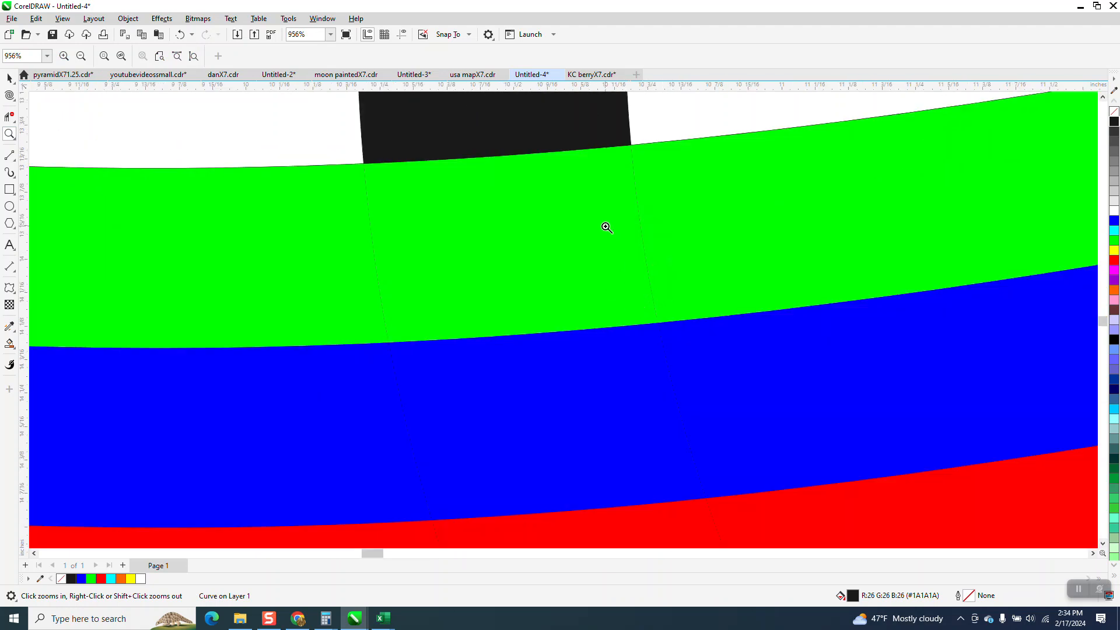
pyautogui.scroll(-1, 490, 223)
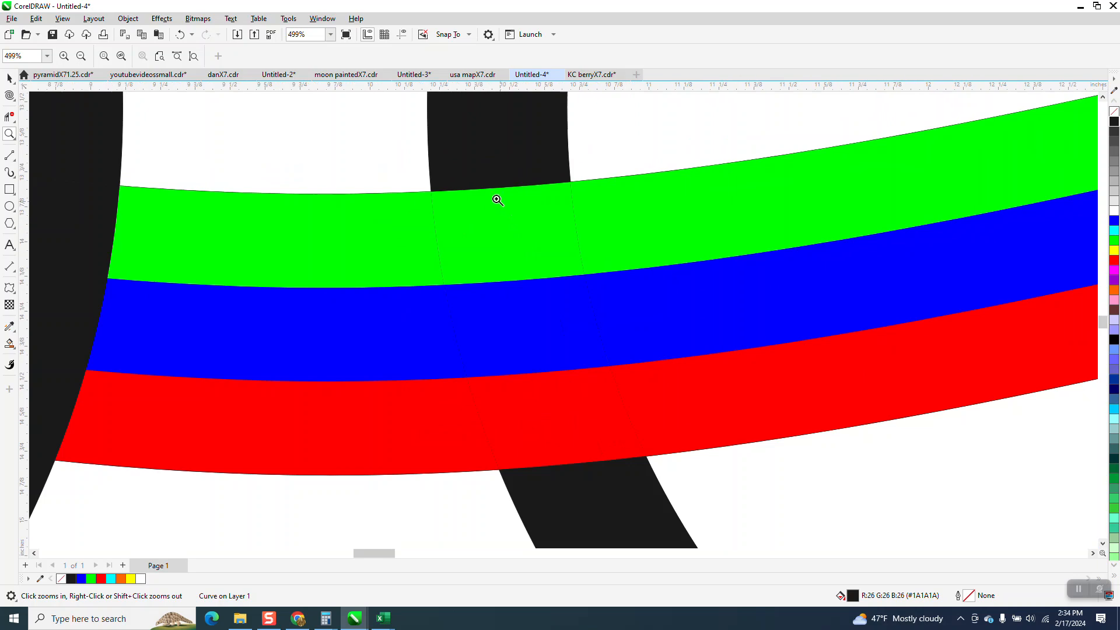
pyautogui.scroll(-3, 537, 236)
pyautogui.scroll(-1, 432, 260)
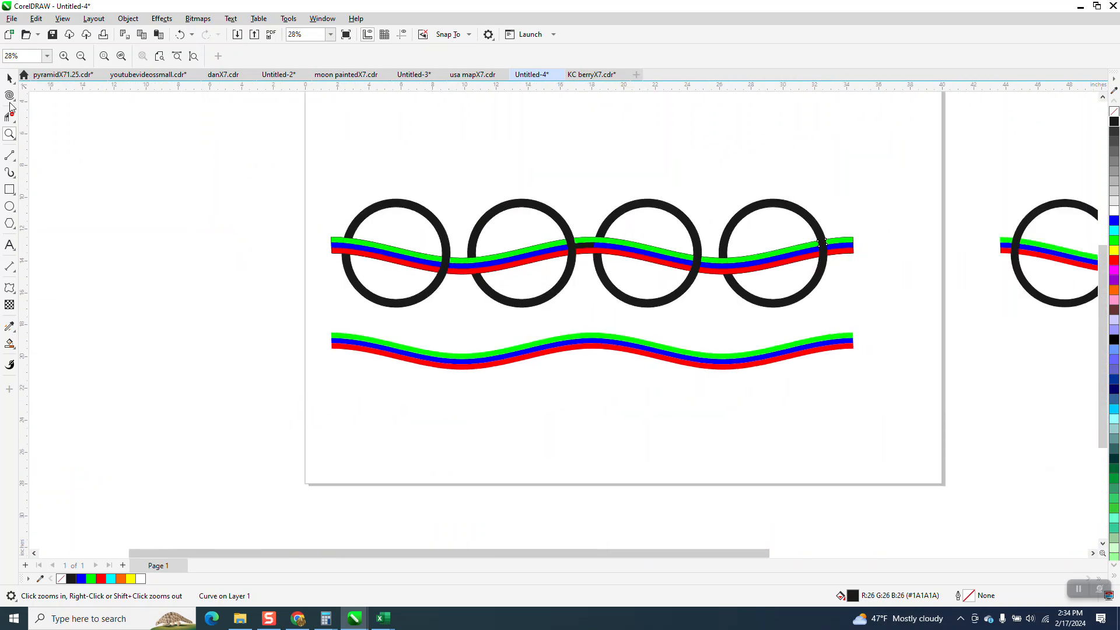
pyautogui.click(10, 78)
pyautogui.moveTo(235, 154); pyautogui.dragTo(910, 332)
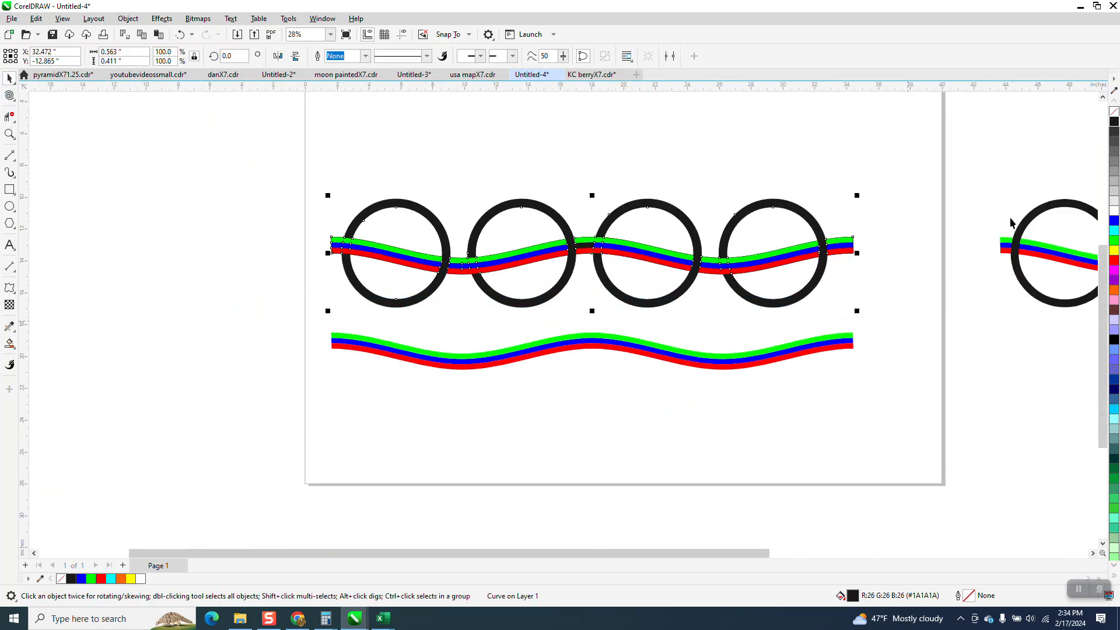
pyautogui.rightClick(1115, 113)
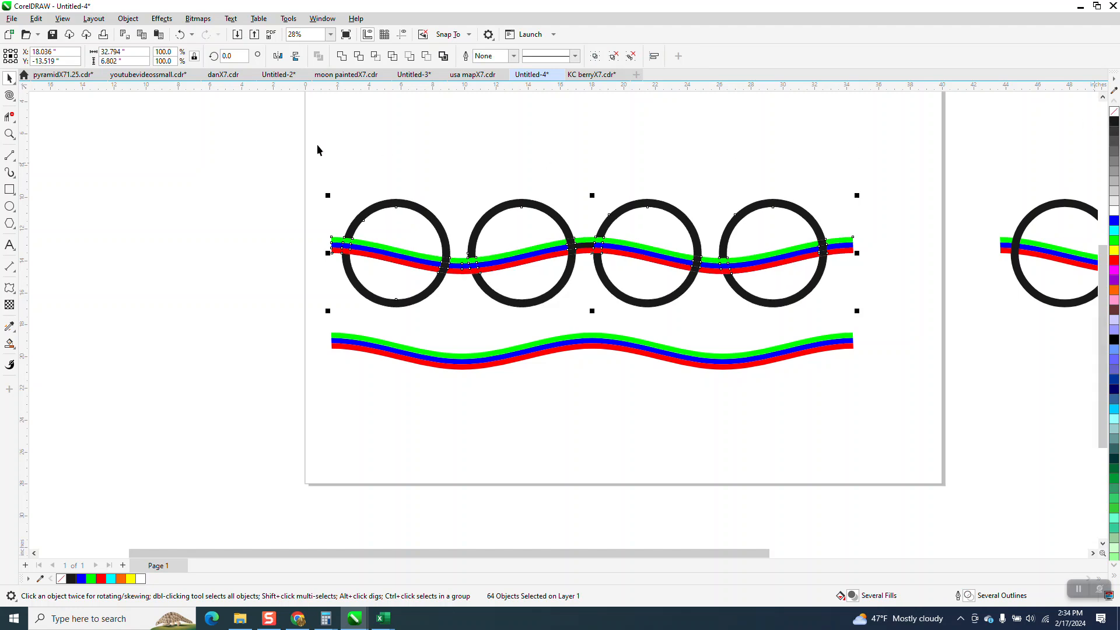
# Examine the stripe and ring pieces close up where the ribbon passes between the second and third rings
pyautogui.click(9, 134)
pyautogui.moveTo(583, 228); pyautogui.dragTo(629, 260)
pyautogui.rightClick(504, 293)
pyautogui.moveTo(430, 220); pyautogui.dragTo(715, 401)
pyautogui.scroll(-3, 613, 313)
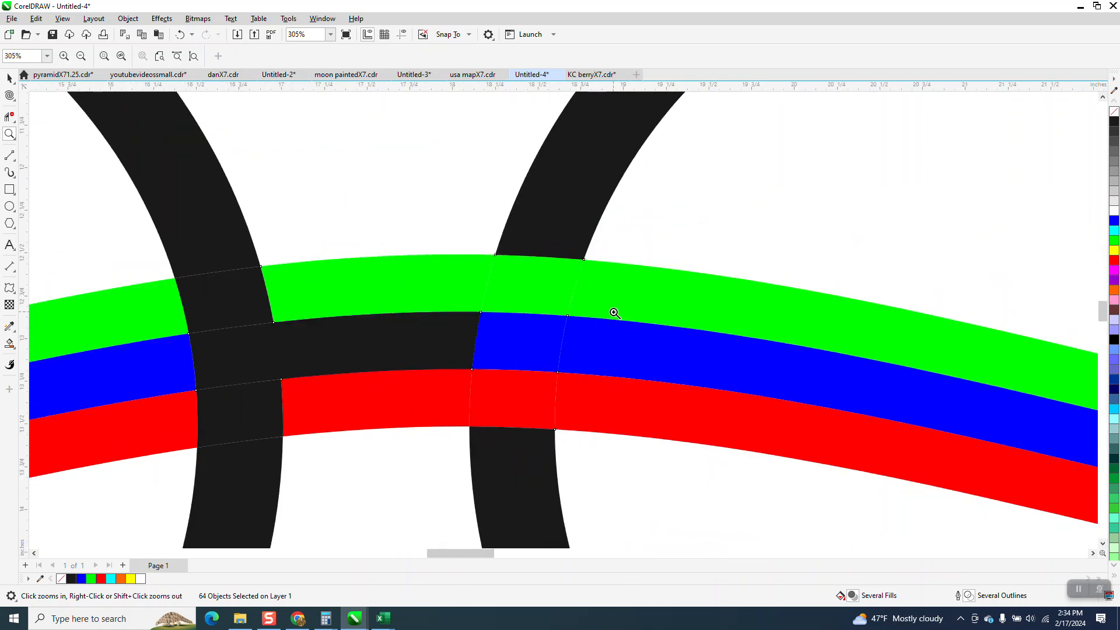
pyautogui.moveTo(325, 261); pyautogui.dragTo(456, 415)
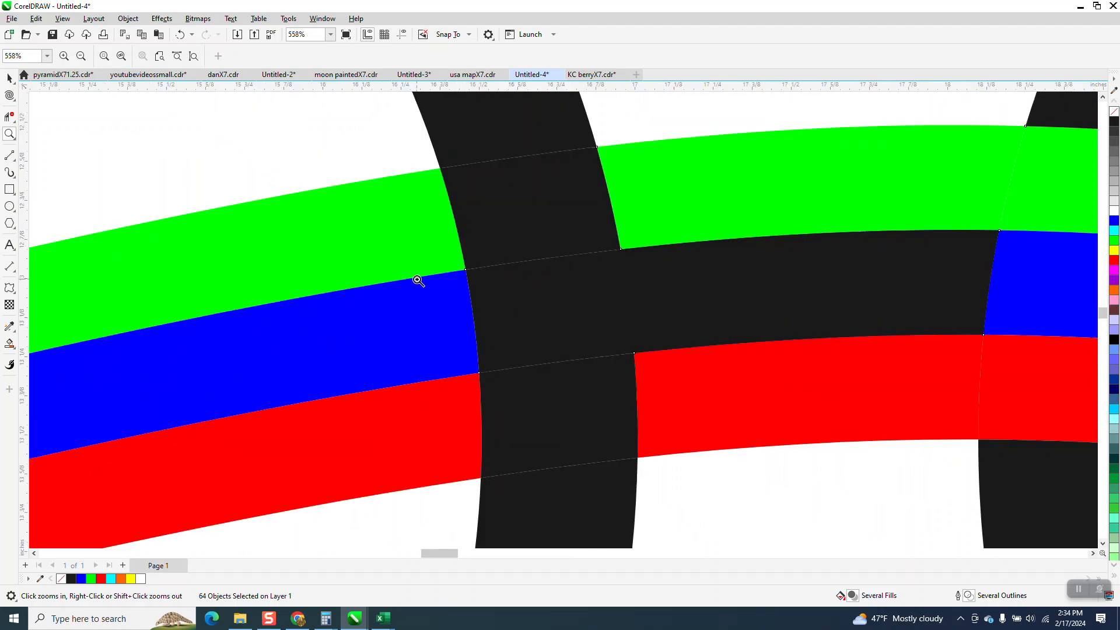
pyautogui.scroll(-1, 560, 324)
pyautogui.scroll(-5, 552, 320)
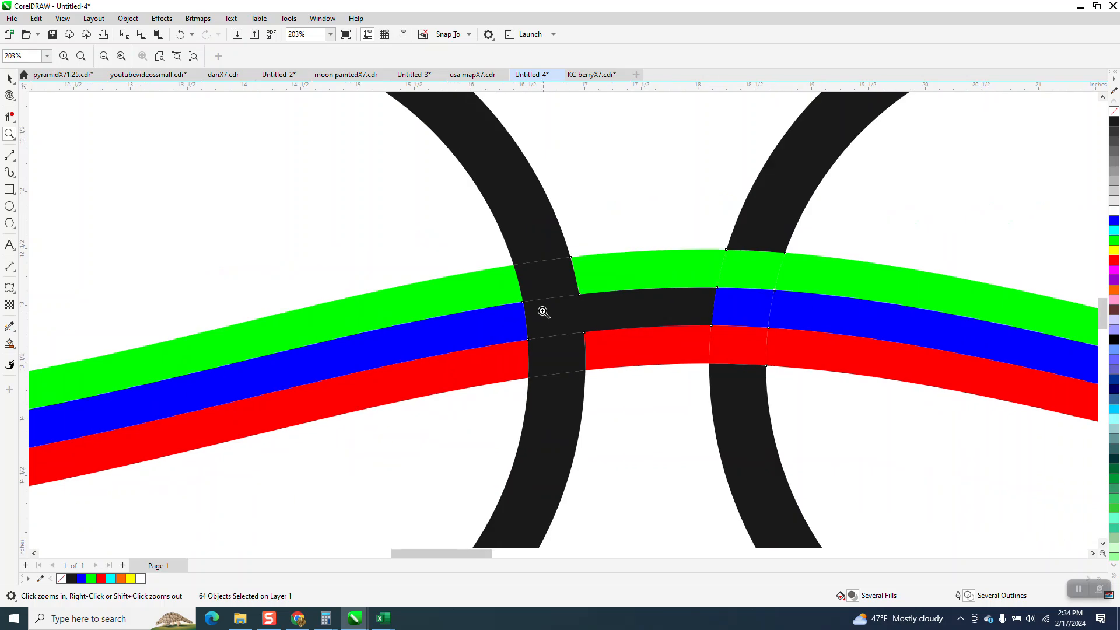
pyautogui.scroll(-2, 523, 318)
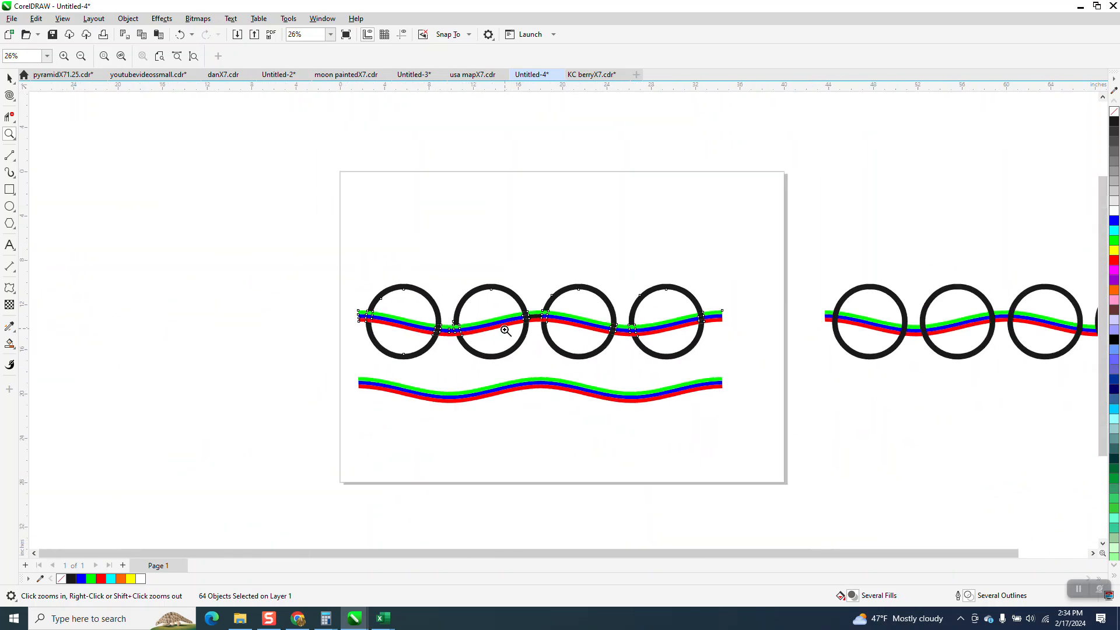
# Draw a rectangle about 2 by 2.3 inches around the first ring's right-hand ribbon crossing in the second set of rings
pyautogui.moveTo(762, 278); pyautogui.dragTo(1098, 400)
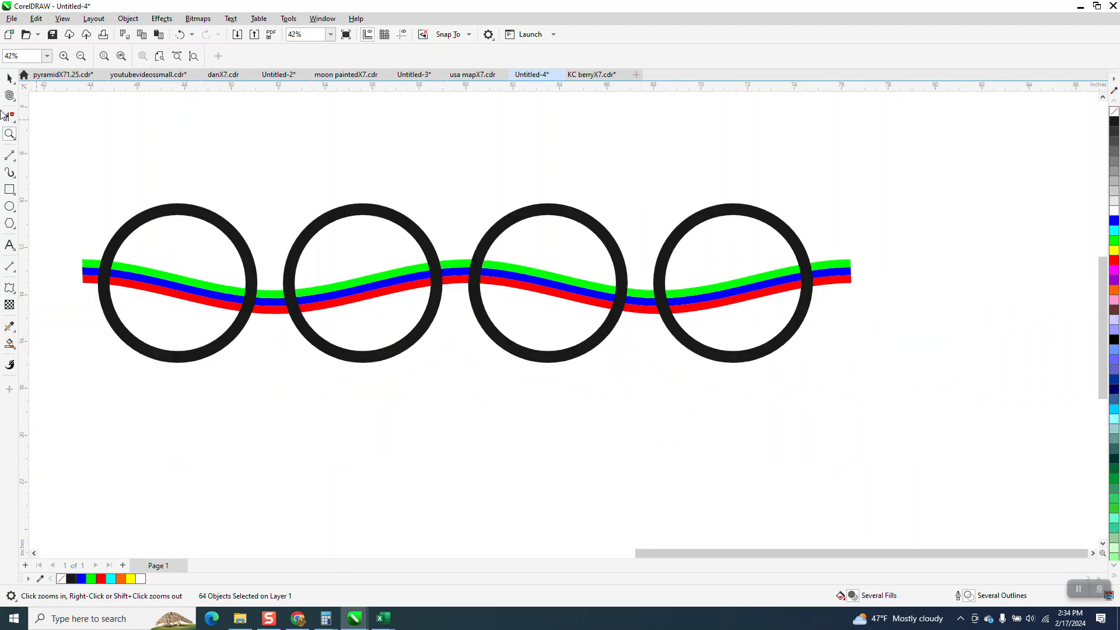
pyautogui.press('F6')
pyautogui.moveTo(223, 275); pyautogui.dragTo(269, 330)
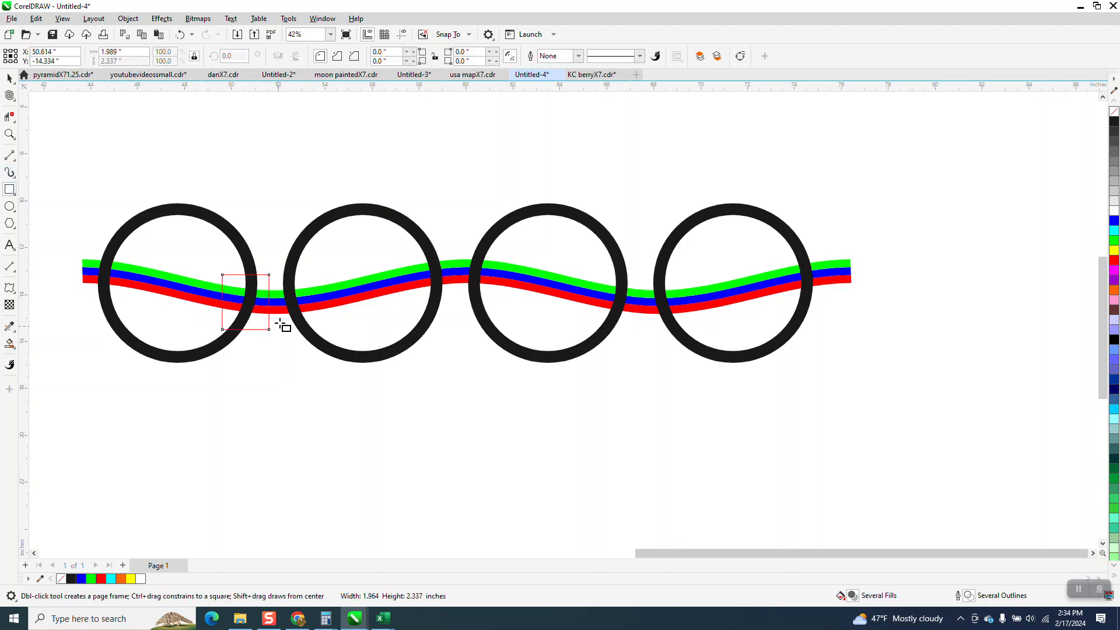
# Copy the rectangle onto the right-hand ribbon crossings of the second, third and fourth rings
pyautogui.click(10, 79)
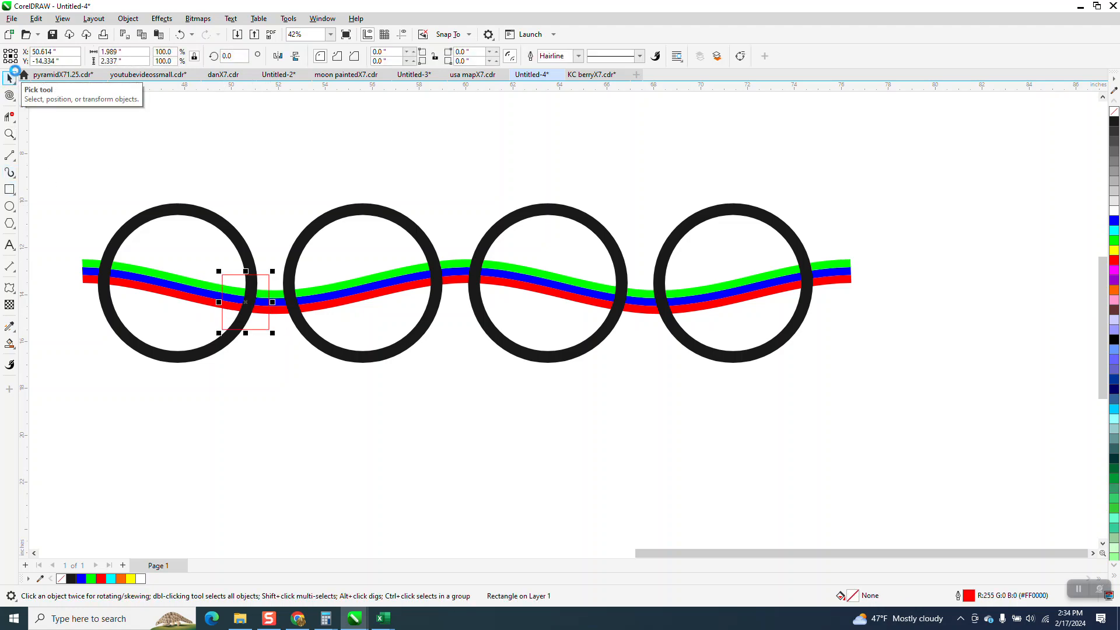
pyautogui.moveTo(239, 293); pyautogui.dragTo(620, 300)
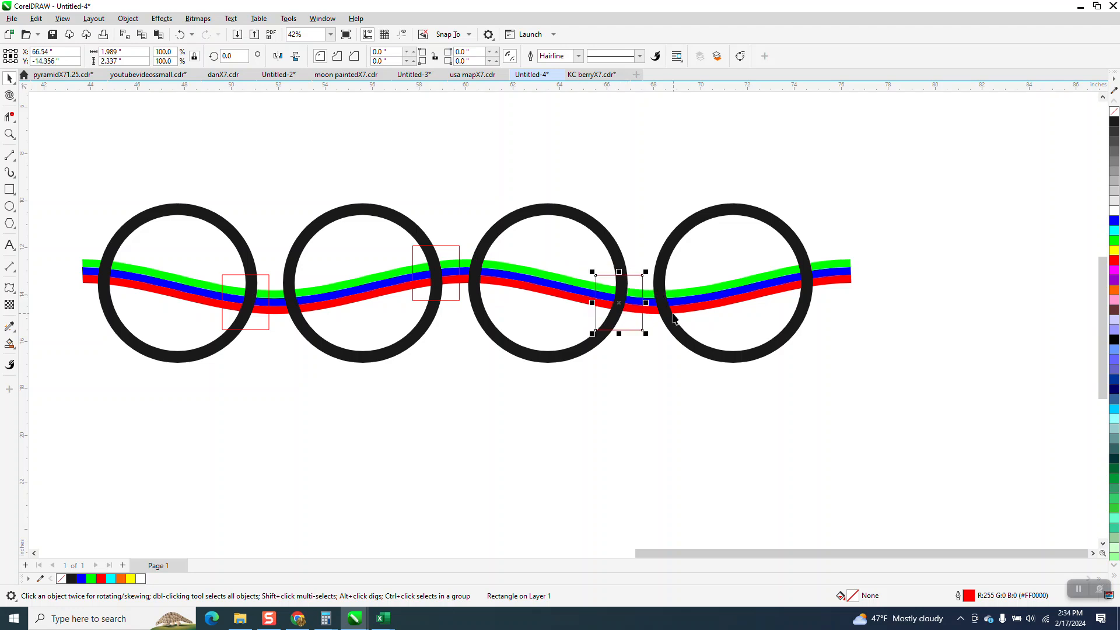
pyautogui.moveTo(620, 303); pyautogui.dragTo(807, 276)
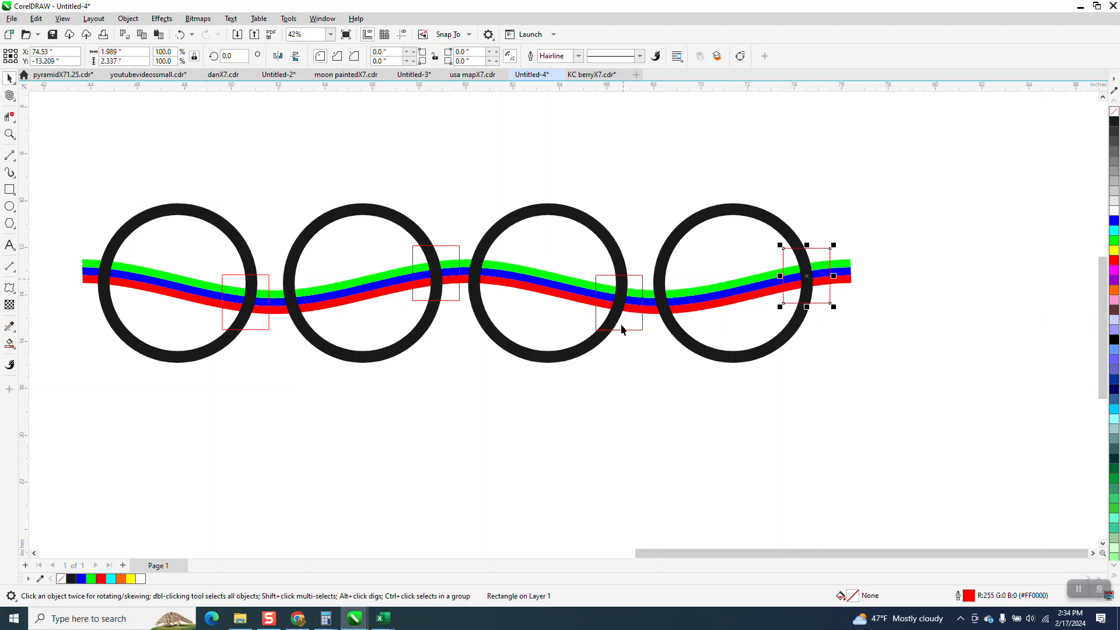
pyautogui.click(269, 243)
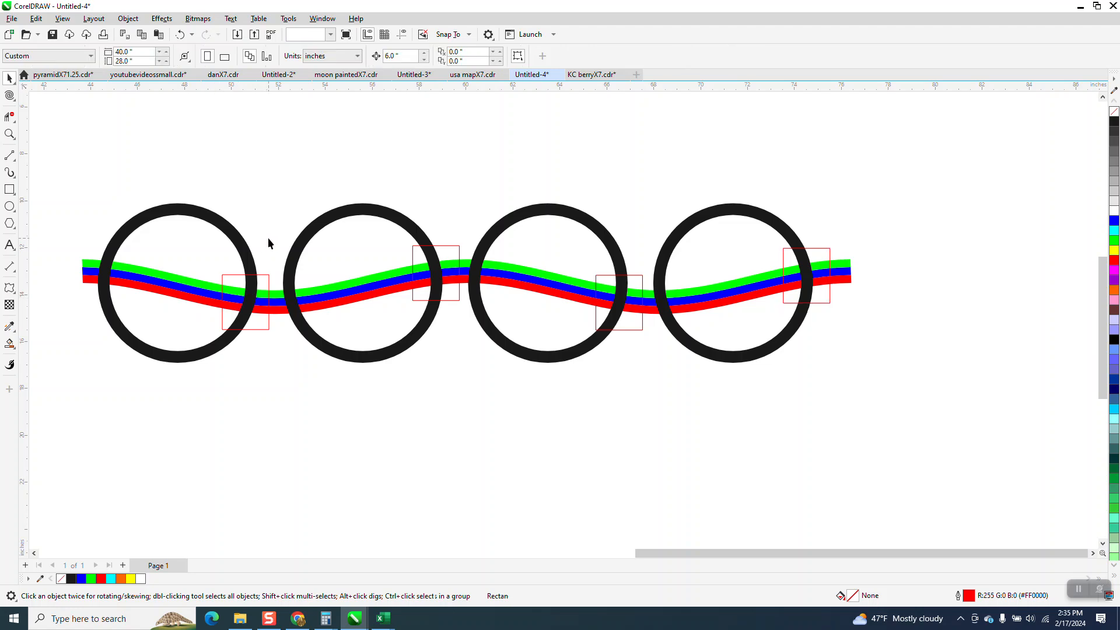
# Bring the ribbon group in front of the four rings
pyautogui.click(335, 299)
pyautogui.click(92, 263)
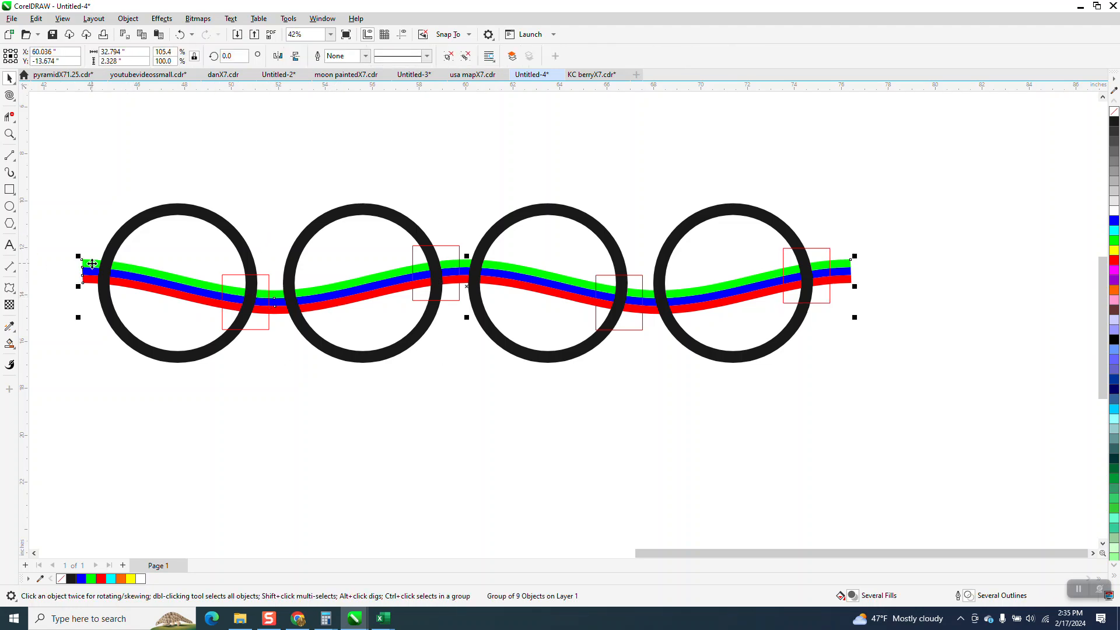
pyautogui.click(128, 18)
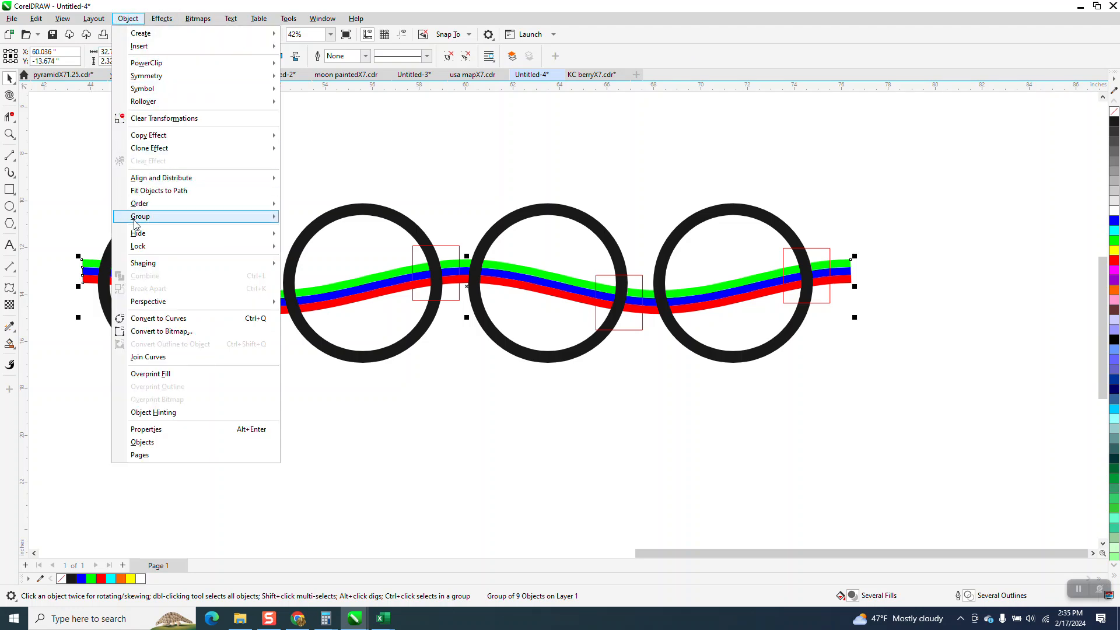
pyautogui.moveTo(147, 206)
pyautogui.click(330, 205)
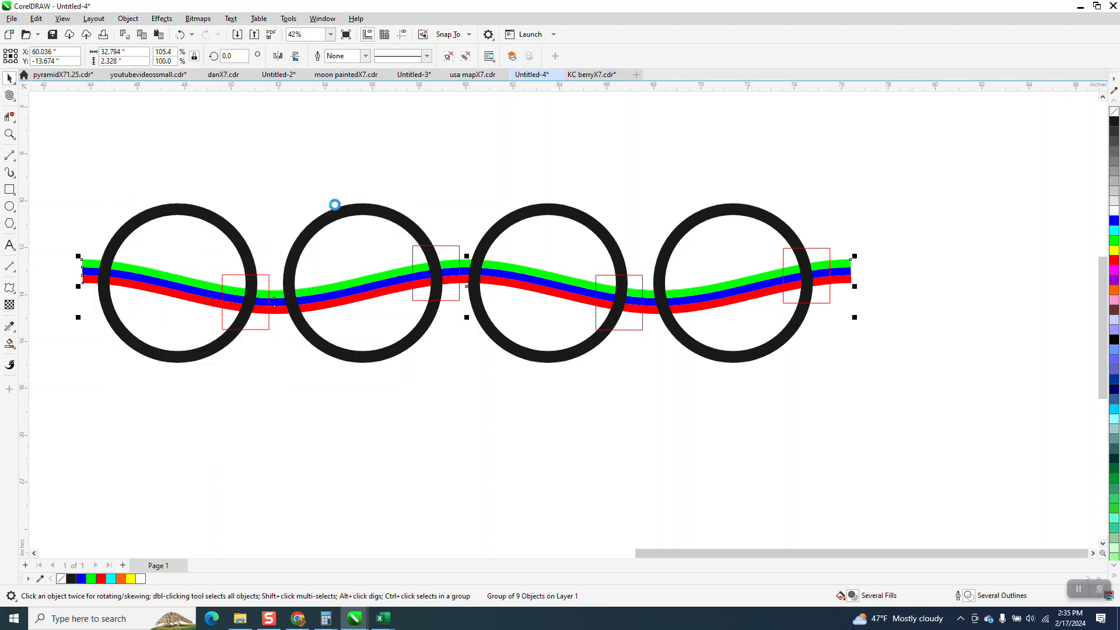
pyautogui.click(259, 190)
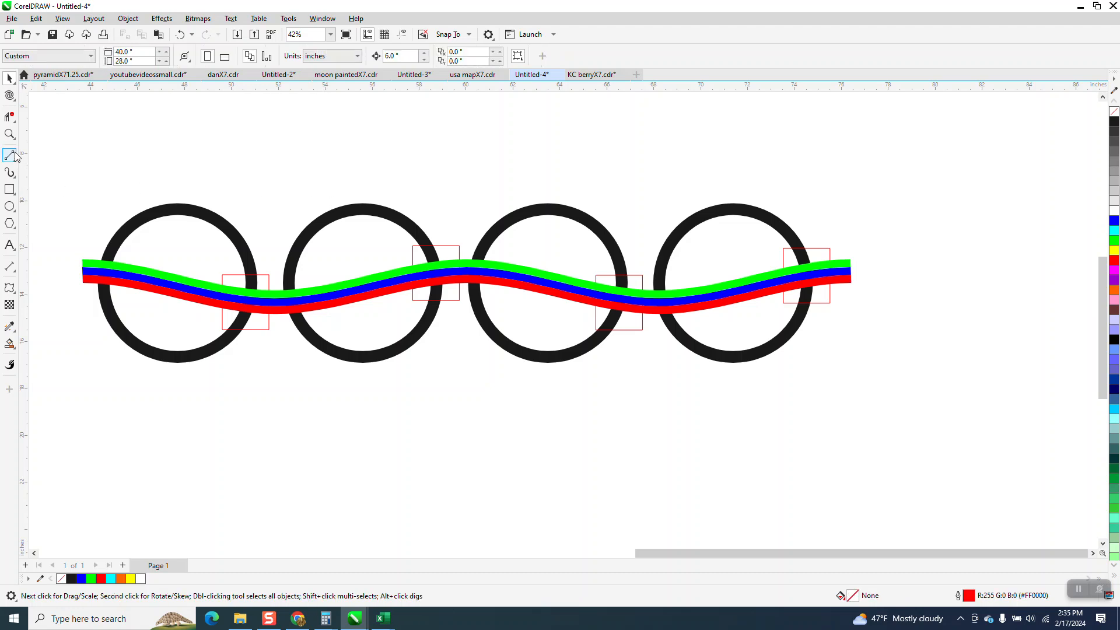
# Intersect the ribbon with the first ring's rectangle and move the resulting ribbon piece 6 inches down
pyautogui.click(10, 134)
pyautogui.moveTo(155, 225); pyautogui.dragTo(495, 394)
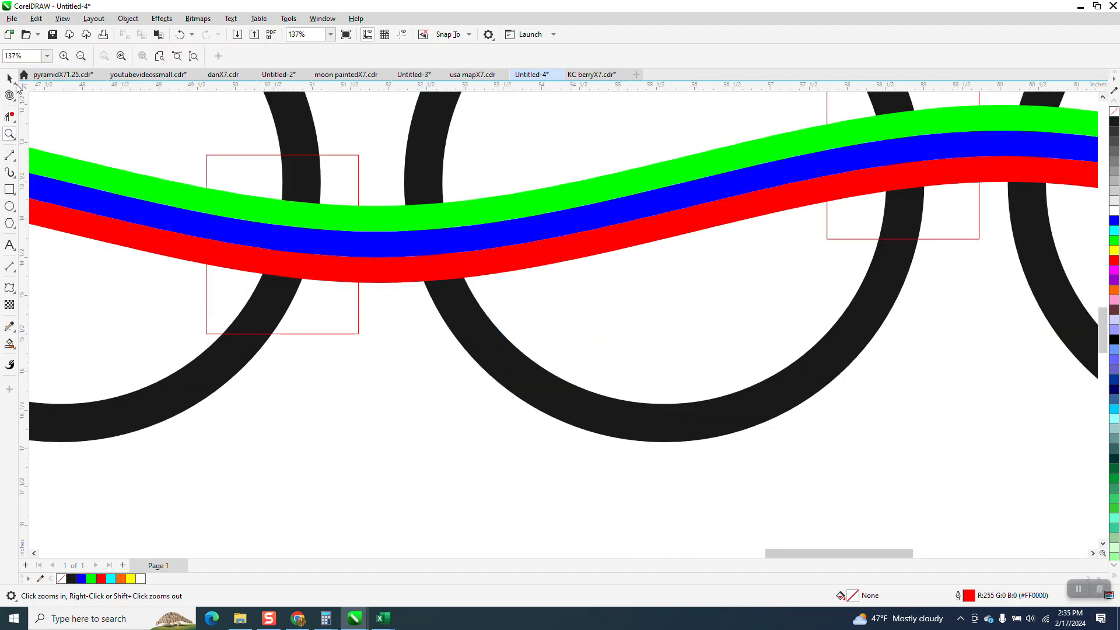
pyautogui.press('space')
pyautogui.click(356, 160)
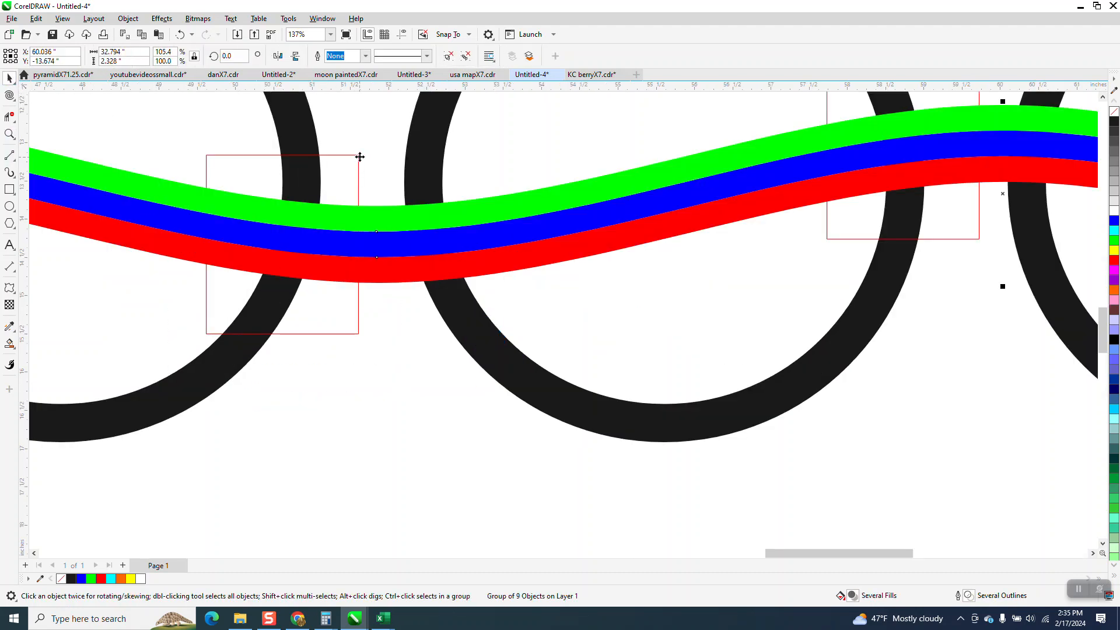
pyautogui.click(374, 390)
pyautogui.click(356, 333)
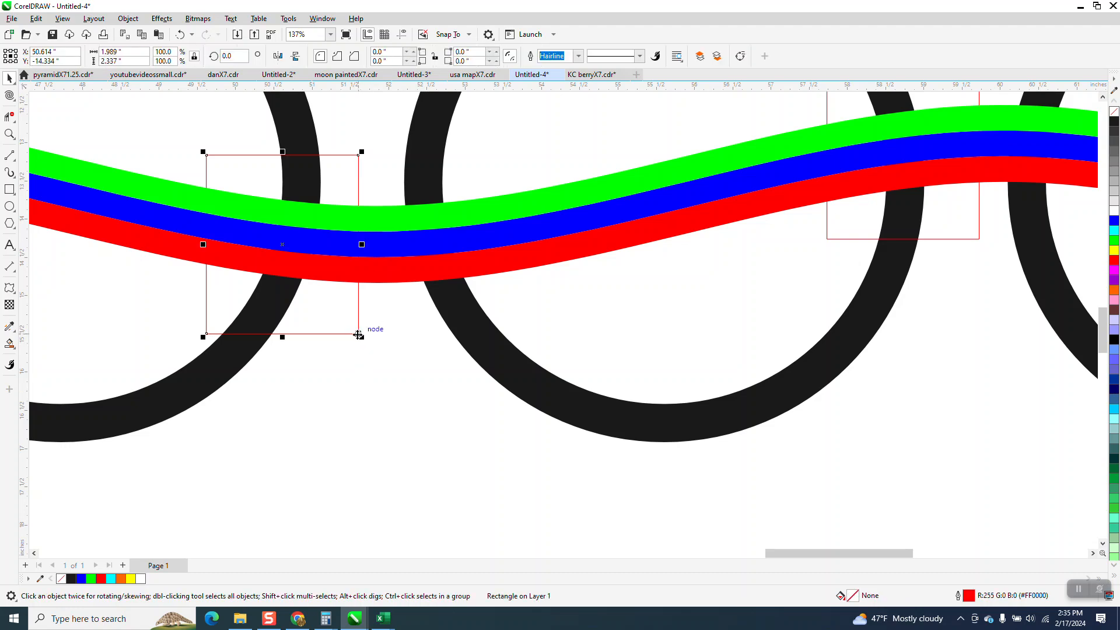
pyautogui.keyDown('shift'); pyautogui.click(328, 272); pyautogui.keyUp('shift')
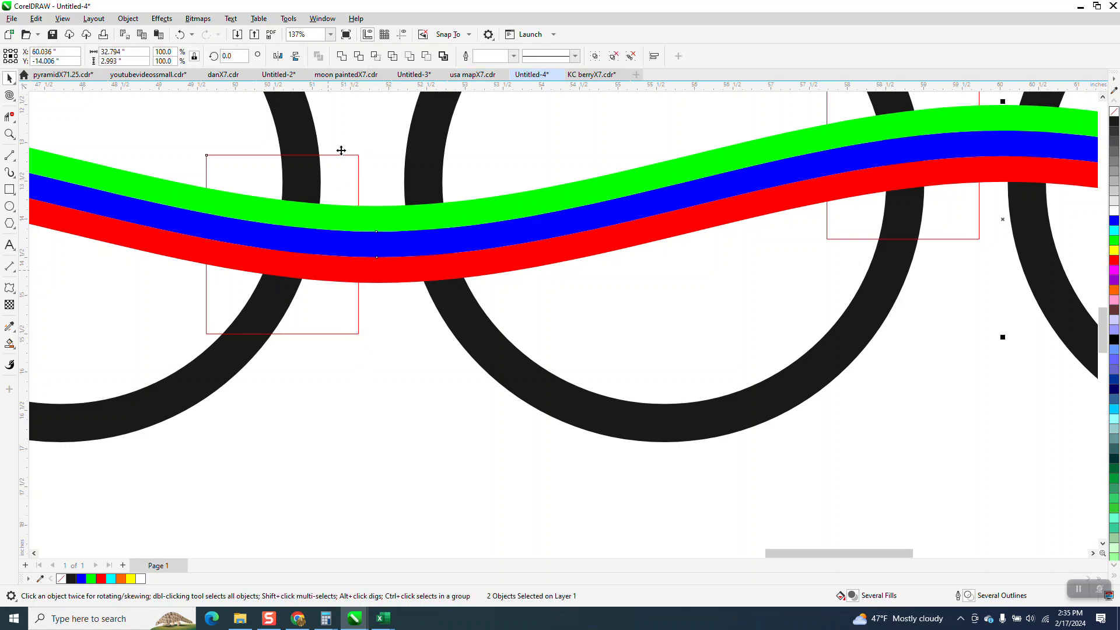
pyautogui.click(375, 56)
pyautogui.scroll(-2, 458, 260)
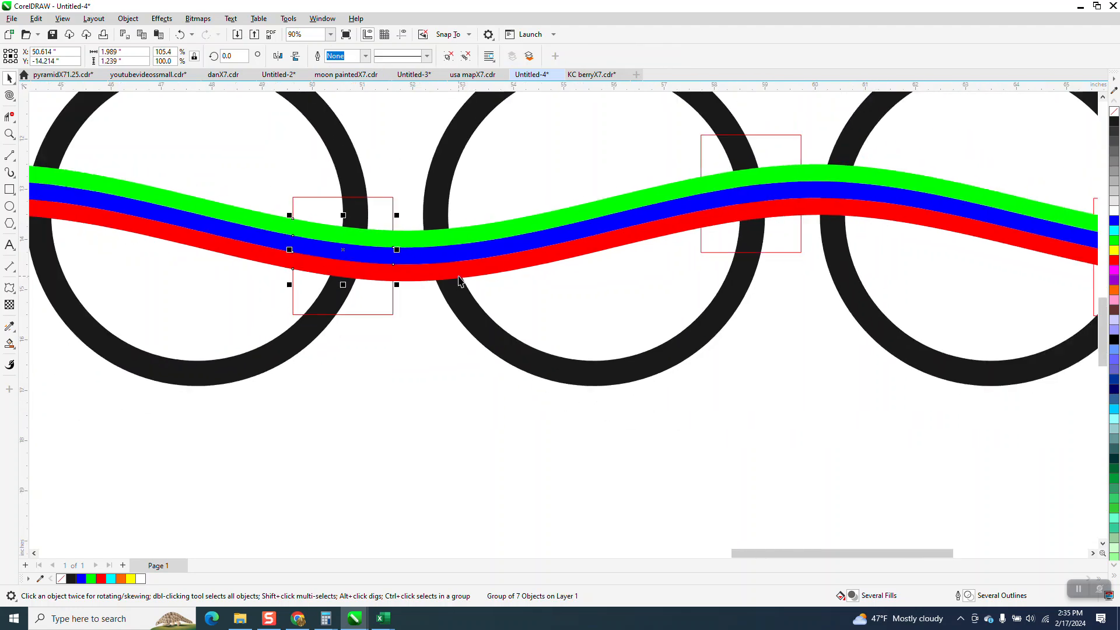
pyautogui.press('Down')
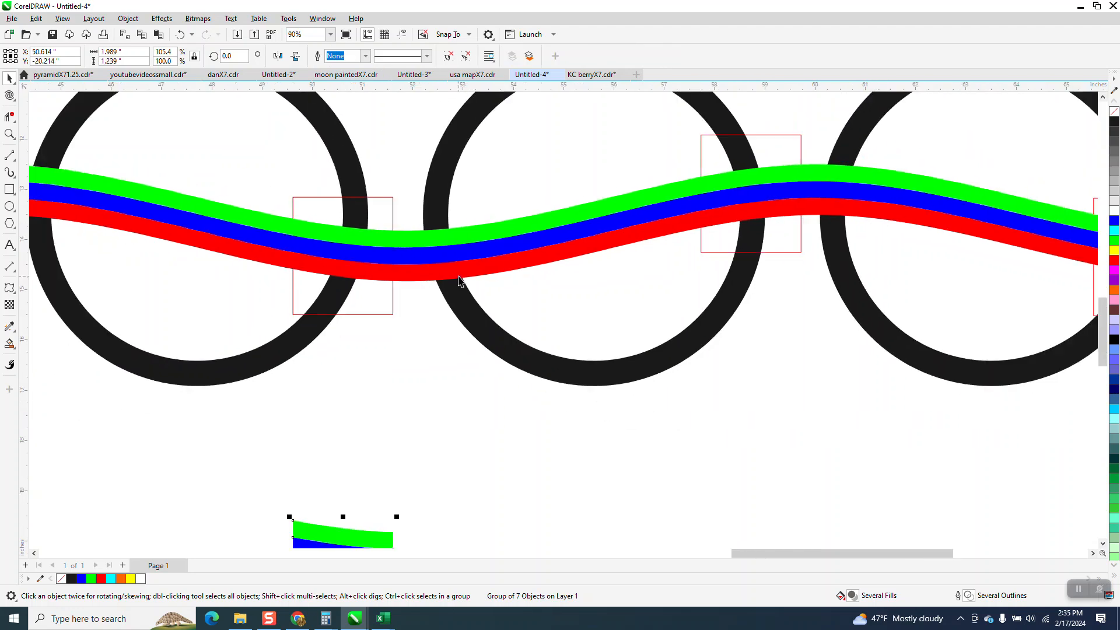
# Intersect the ribbon with the second ring's rectangle and move that ribbon piece 6 inches down
pyautogui.click(702, 250)
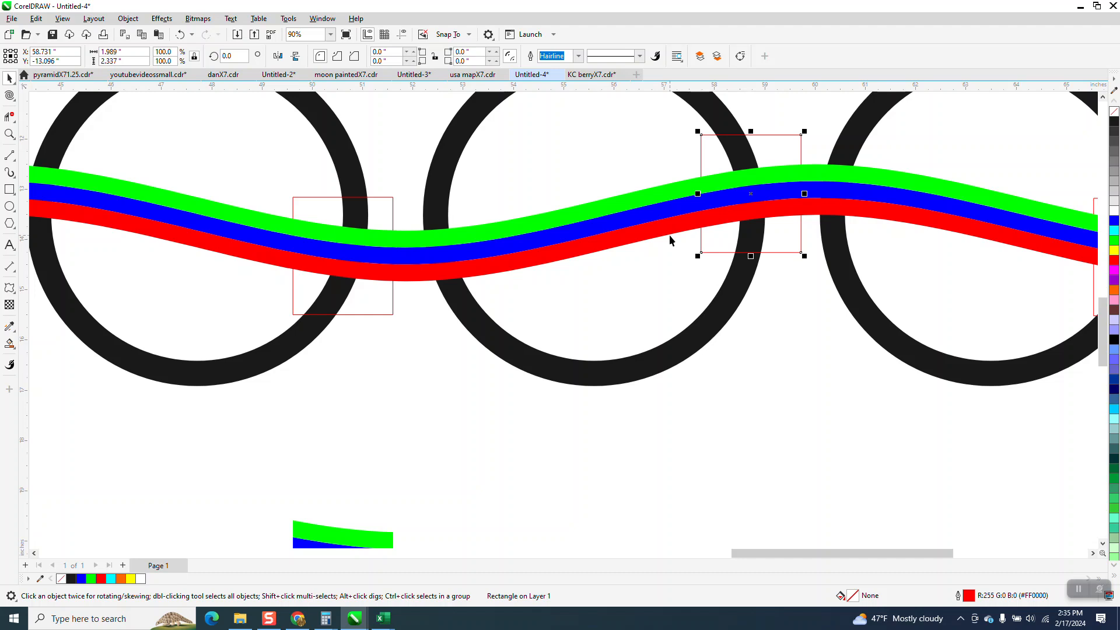
pyautogui.keyDown('shift'); pyautogui.click(670, 229); pyautogui.keyUp('shift')
pyautogui.click(376, 56)
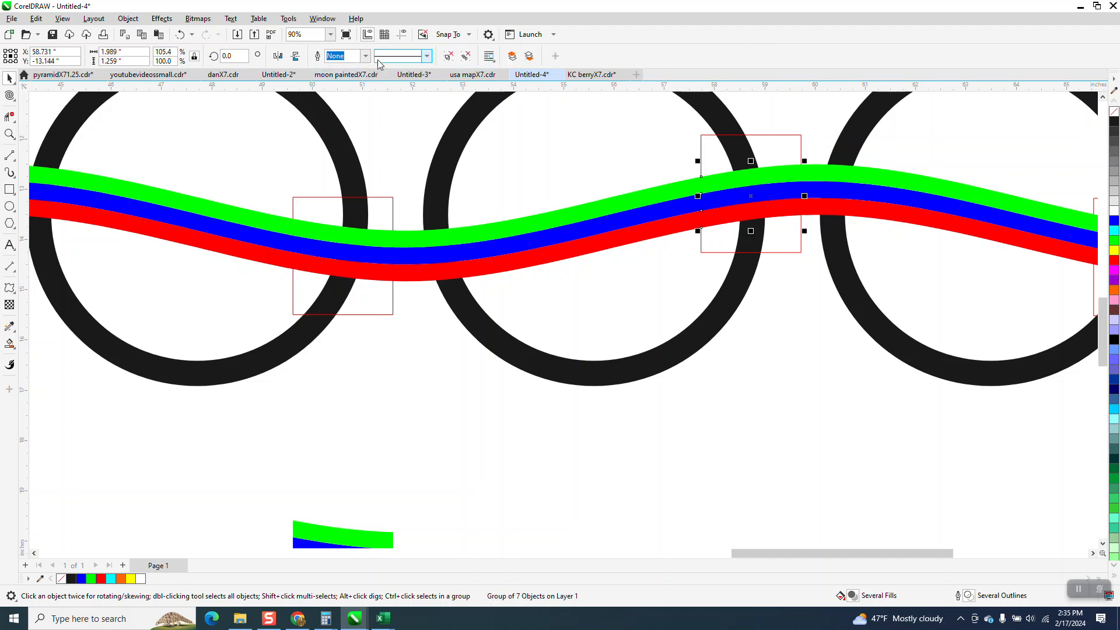
pyautogui.press('Down')
# Intersect the ribbon with the third ring's rectangle and move the resulting ribbon piece 6 inches down
pyautogui.scroll(-4, 671, 233)
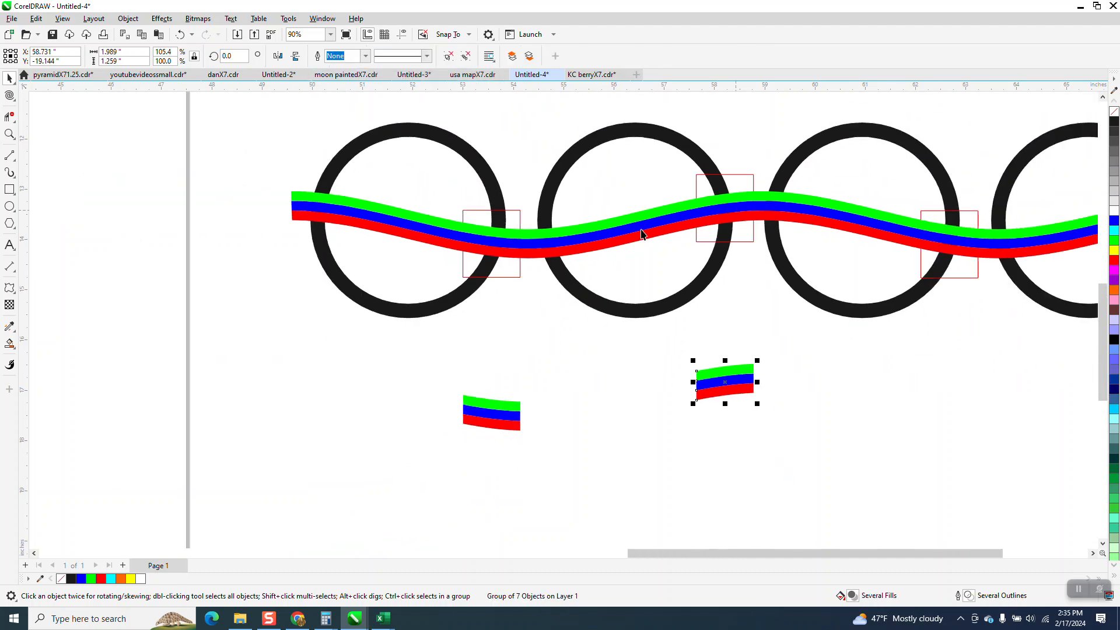
pyautogui.click(936, 214)
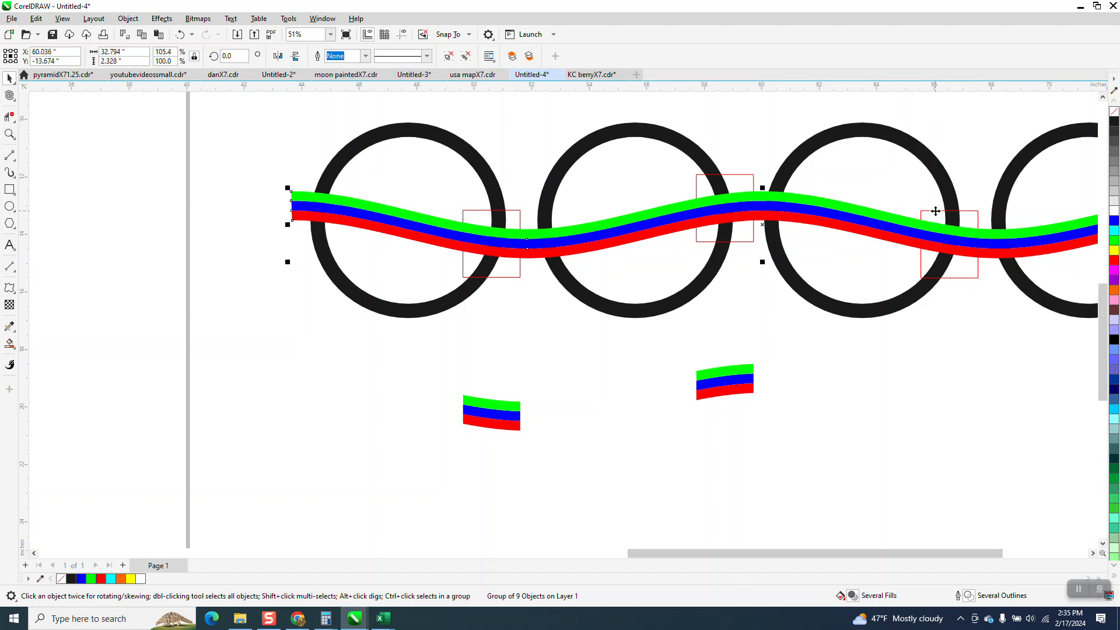
pyautogui.click(963, 299)
pyautogui.click(966, 279)
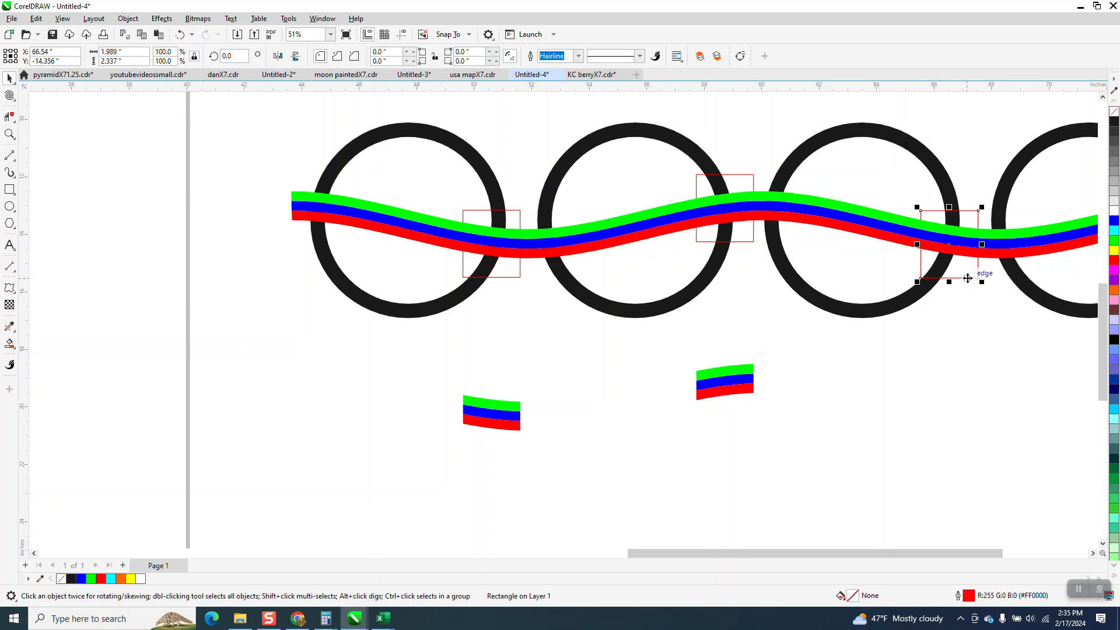
pyautogui.click(906, 239)
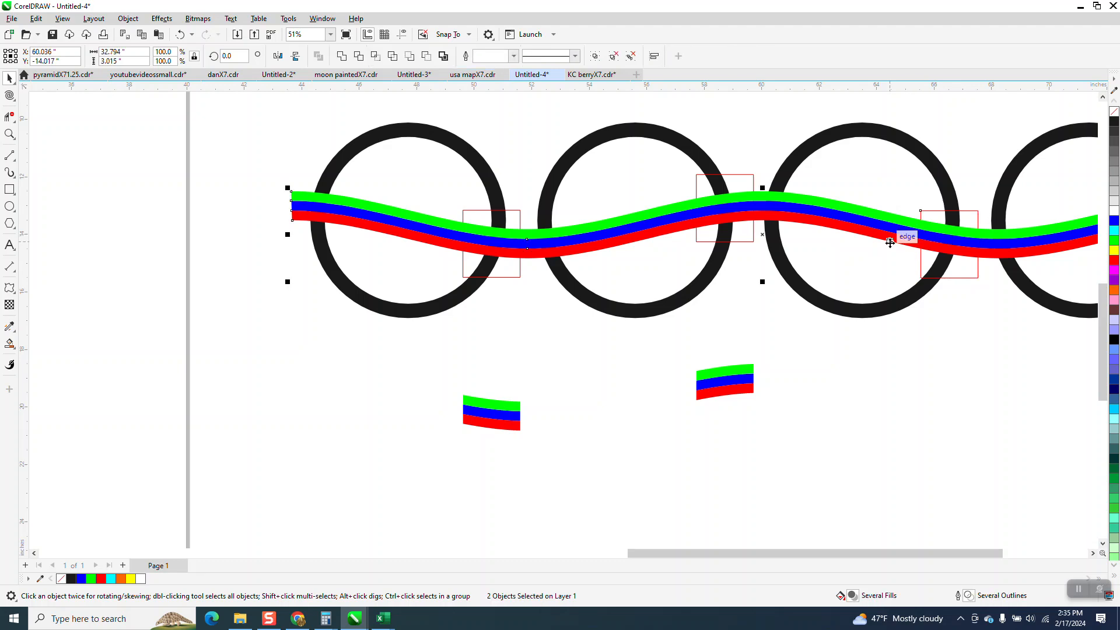
pyautogui.click(377, 56)
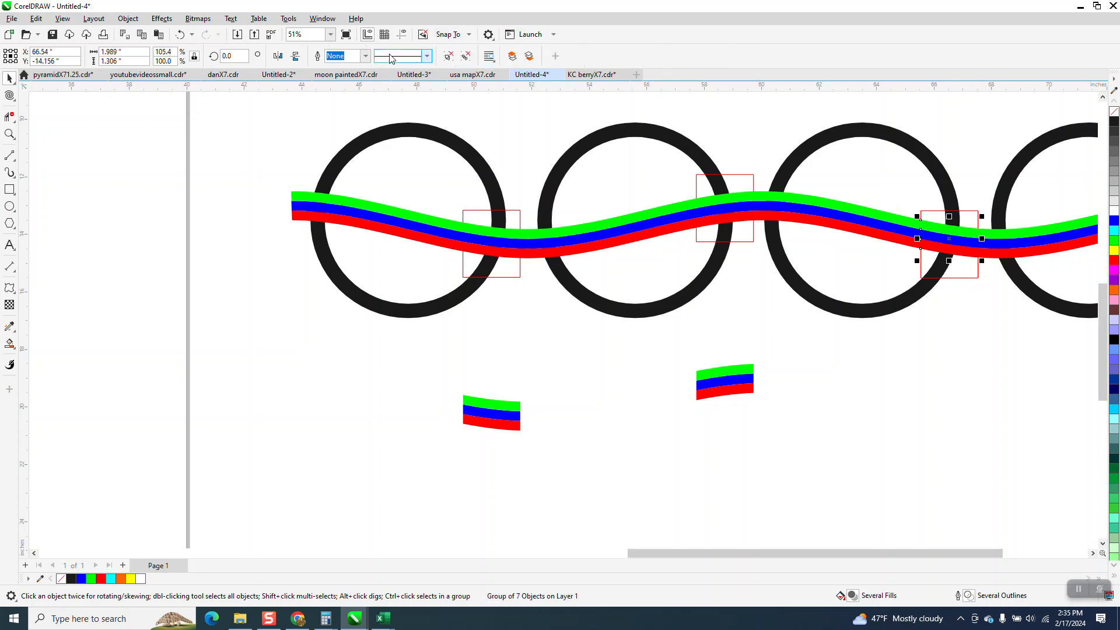
pyautogui.press('Down')
# Intersect the ribbon with the fourth ring's rectangle and place that ribbon piece 6 inches below its original position
pyautogui.scroll(-2, 137, 130)
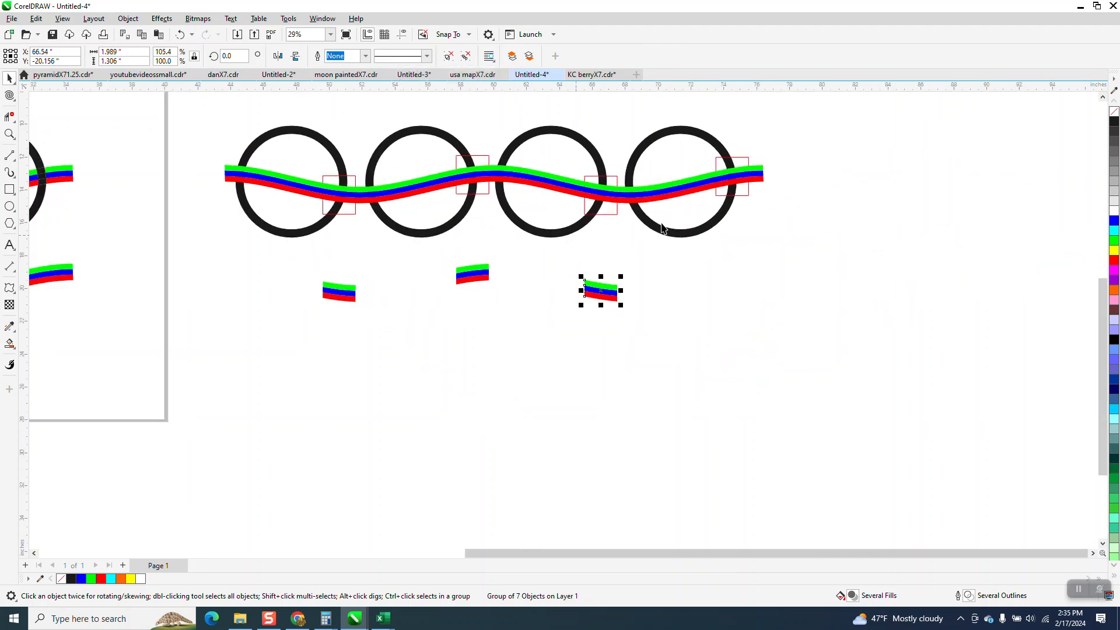
pyautogui.click(717, 164)
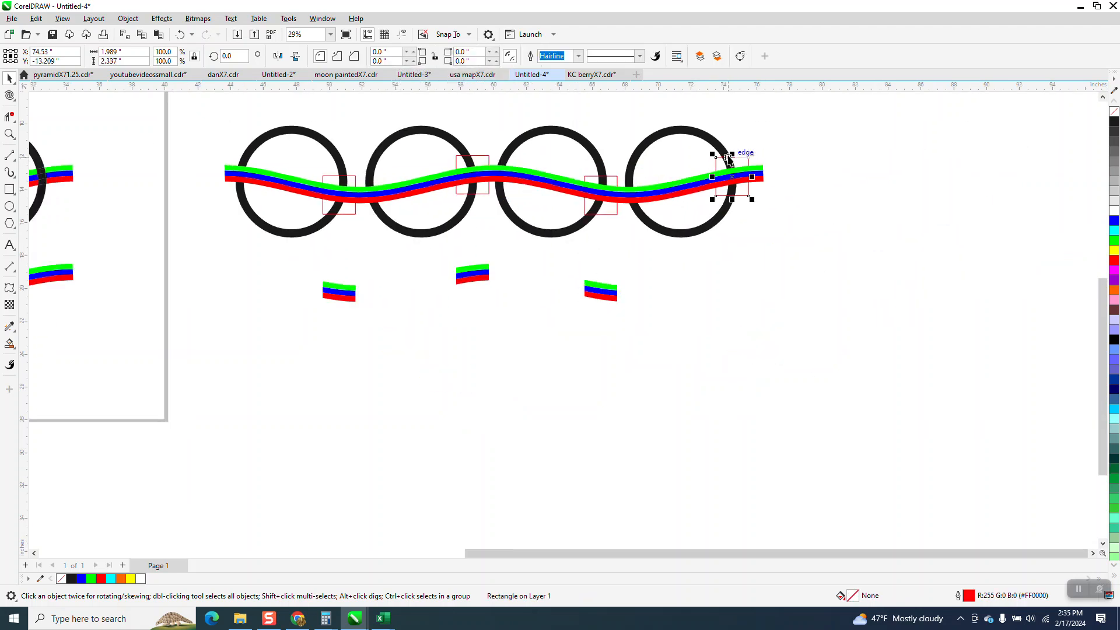
pyautogui.keyDown('shift'); pyautogui.click(761, 177); pyautogui.keyUp('shift')
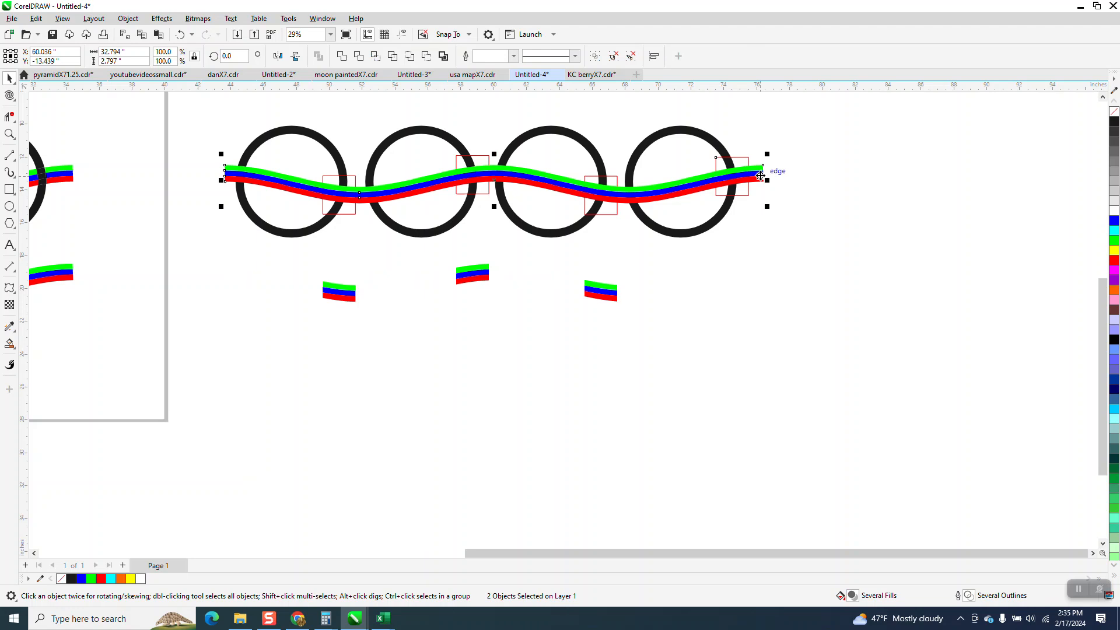
pyautogui.click(376, 56)
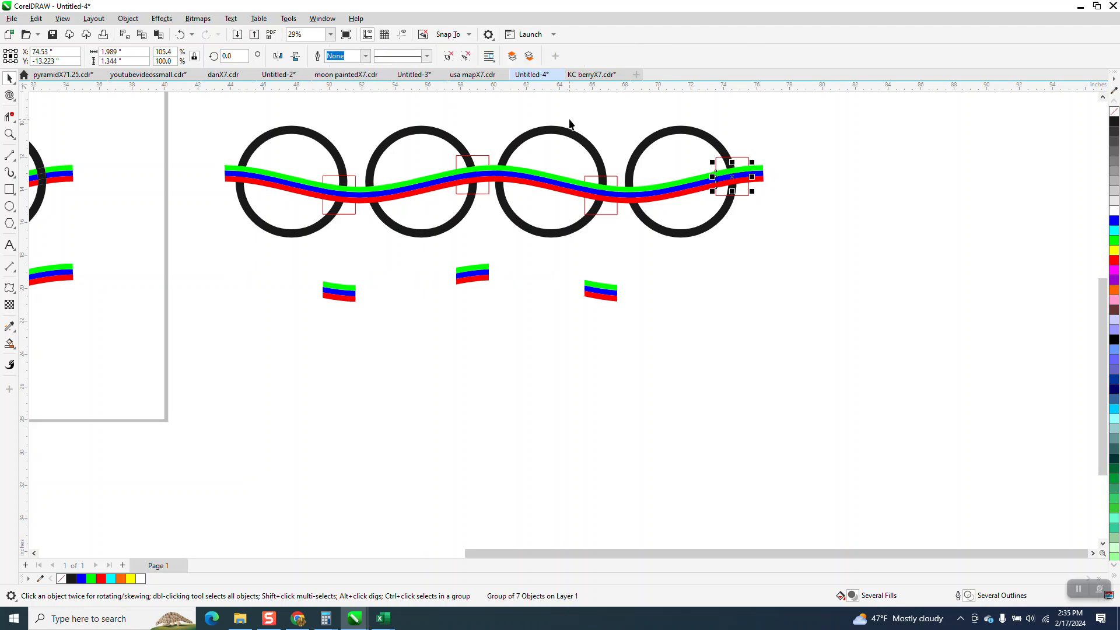
pyautogui.press('Right')
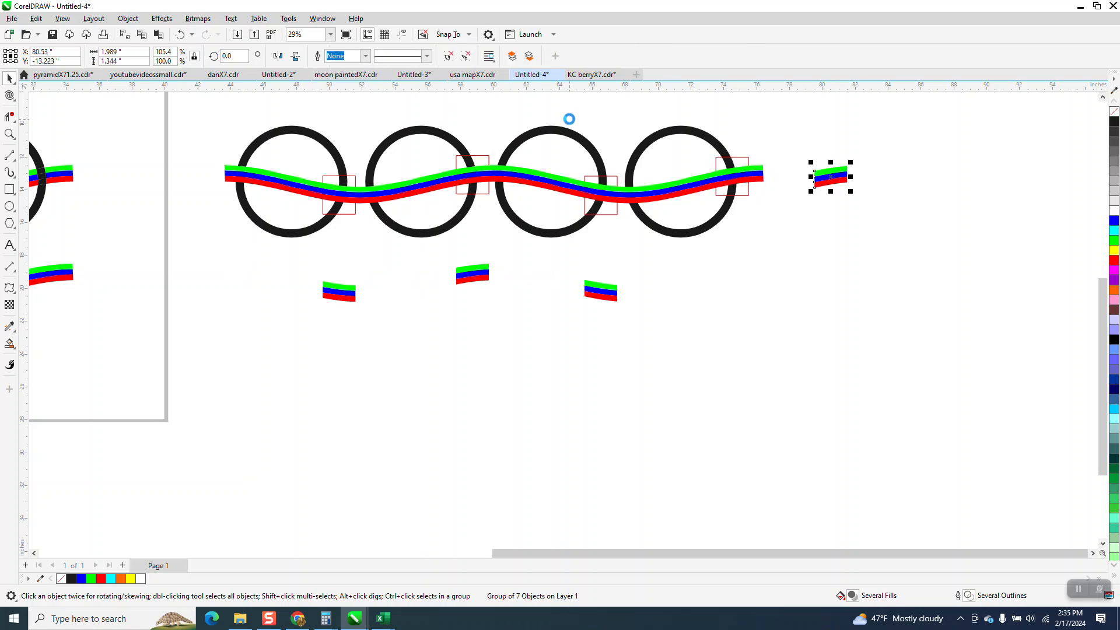
pyautogui.press('Down')
pyautogui.press('Left')
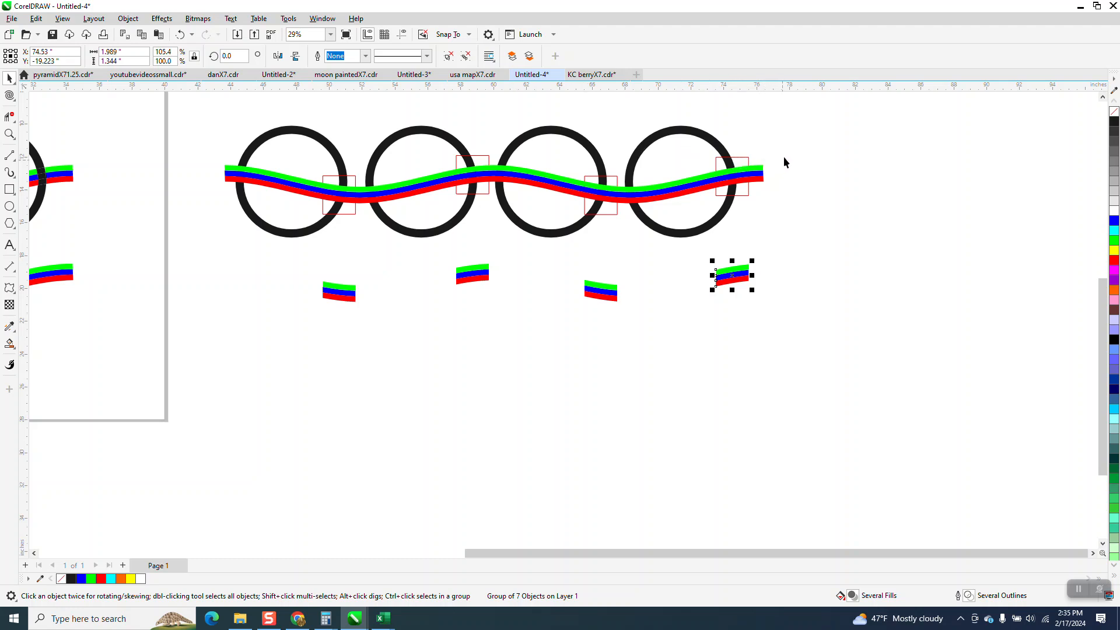
# Delete the four red rectangles around the ring crossings, keeping the rings, the ribbon and the separate ribbon pieces
pyautogui.moveTo(791, 151)
pyautogui.mouseDown()
pyautogui.moveTo(696, 202)
pyautogui.moveTo(312, 231)
pyautogui.mouseUp()
pyautogui.press('Escape')
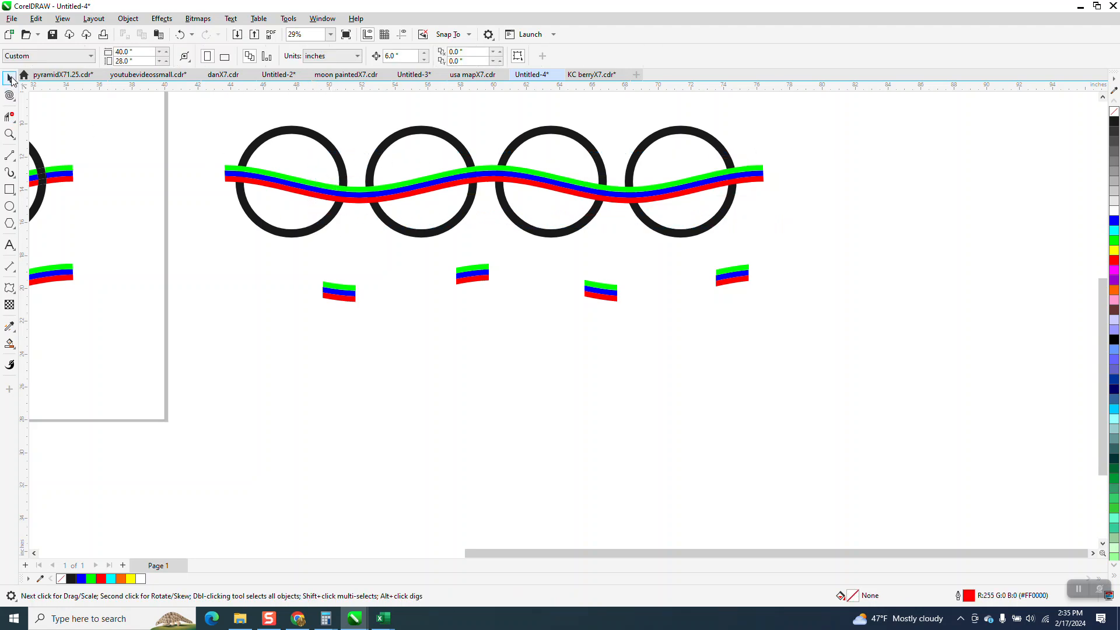
pyautogui.click(9, 134)
pyautogui.moveTo(216, 112); pyautogui.dragTo(945, 354)
pyautogui.click(9, 77)
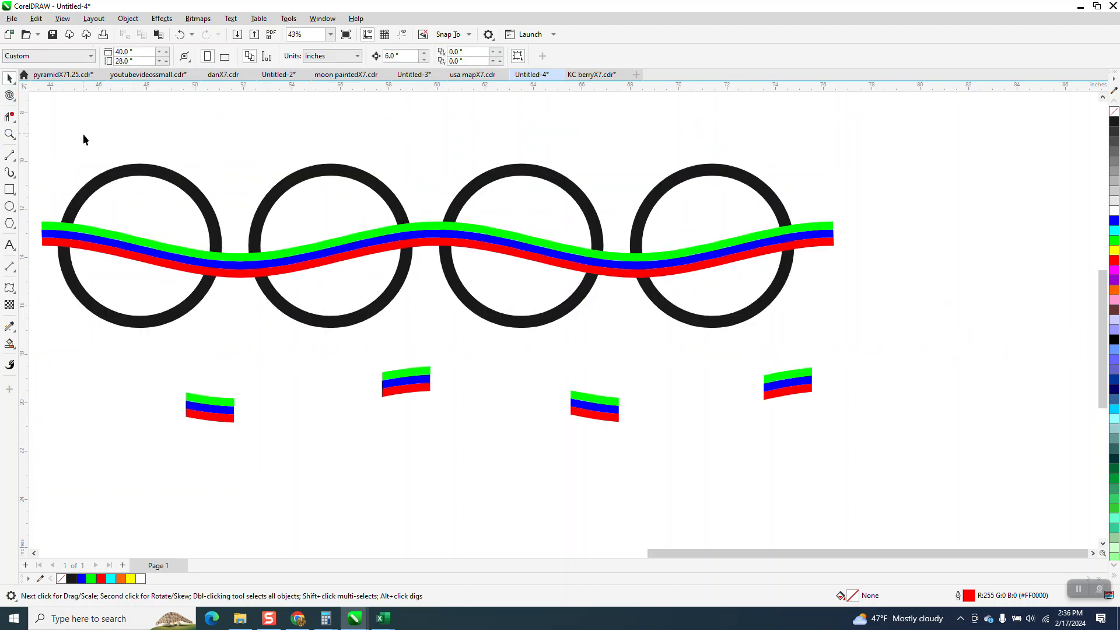
# Try sending the ribbon group to the back of the page, and undo it
pyautogui.click(55, 227)
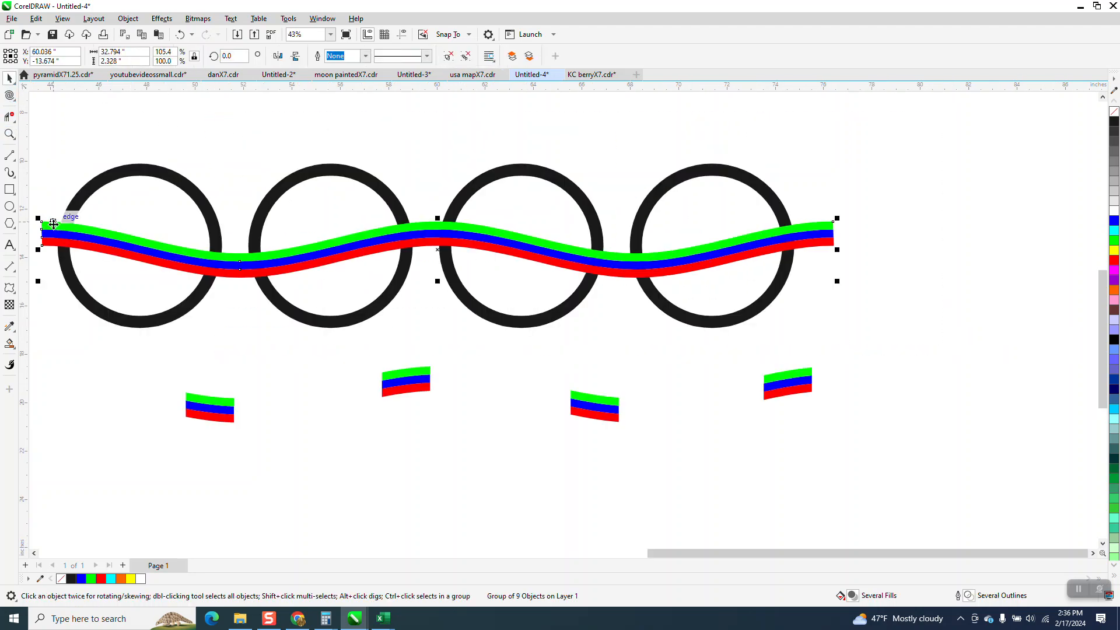
pyautogui.click(128, 19)
pyautogui.moveTo(210, 206)
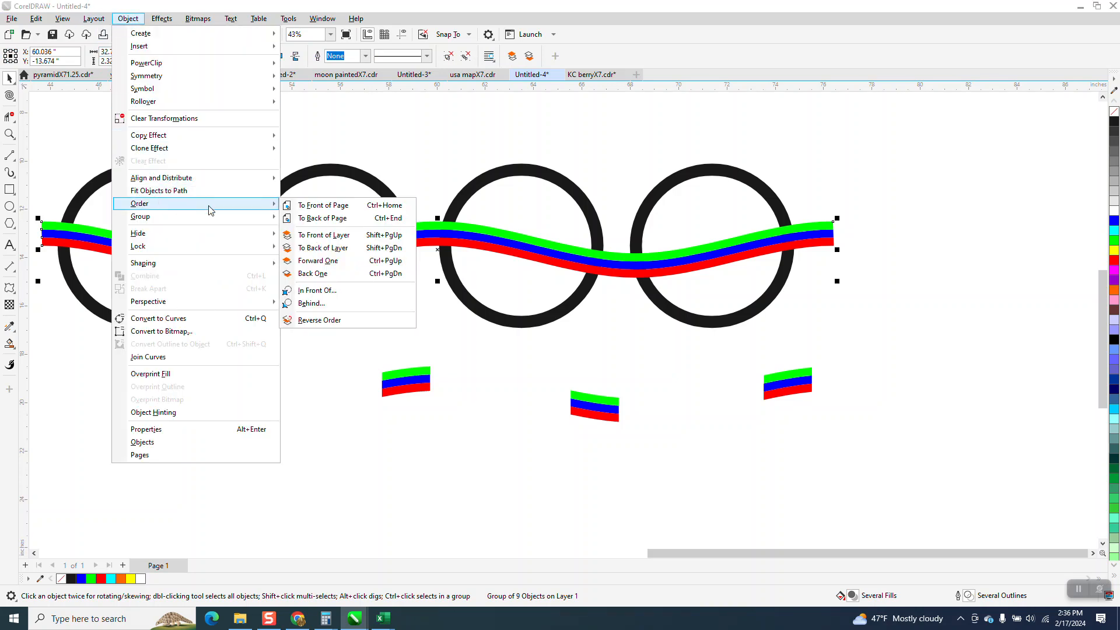
pyautogui.click(322, 217)
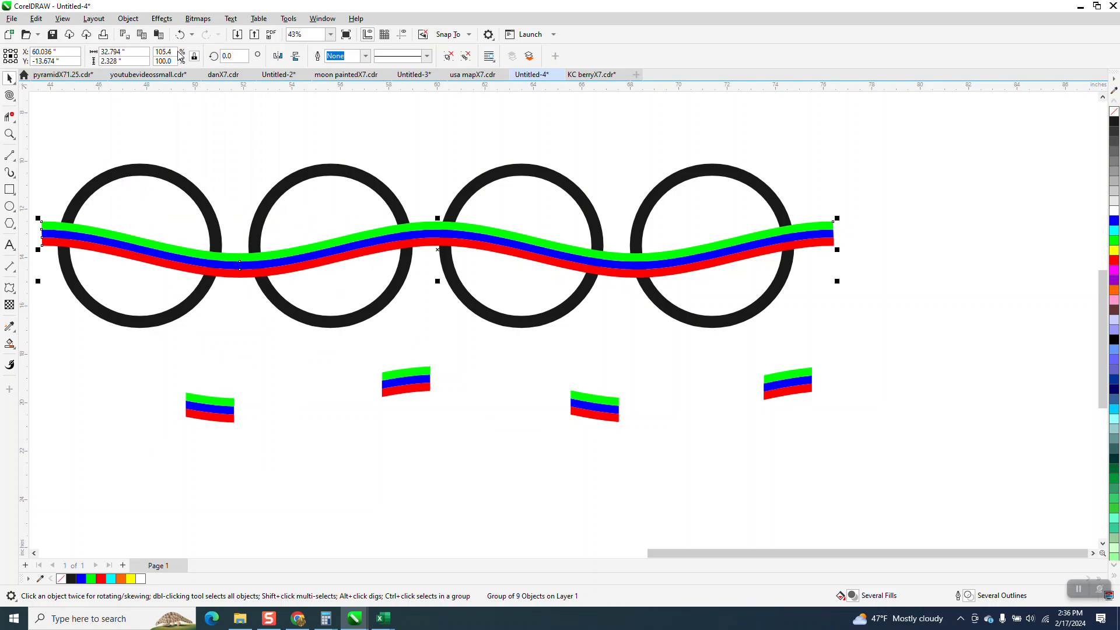
pyautogui.click(181, 36)
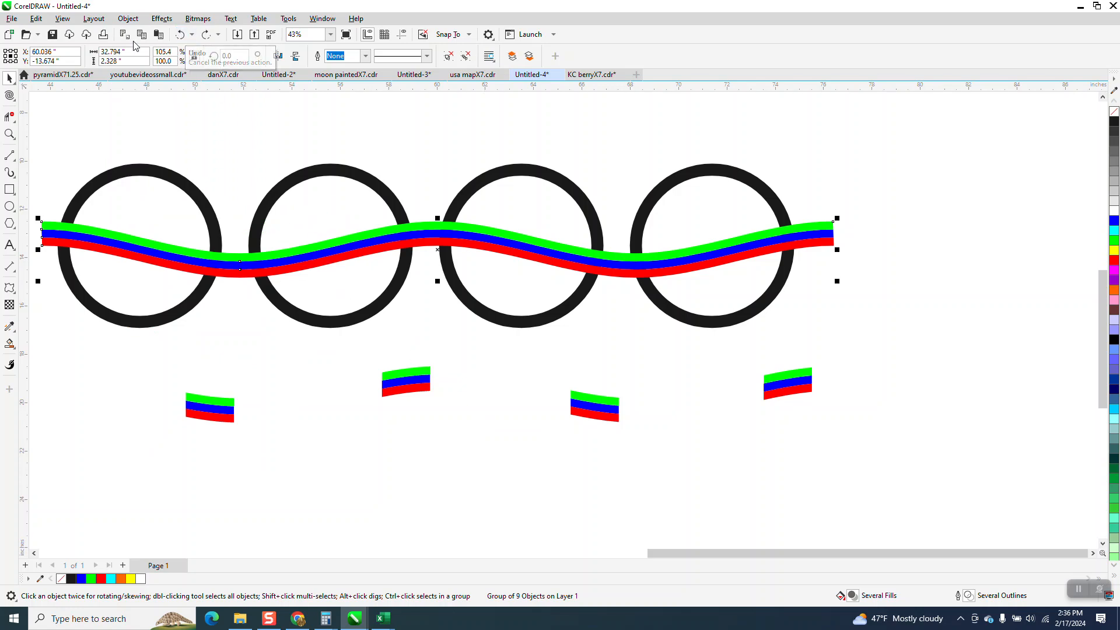
# Send the ribbon group to the back of the page so it lies behind the four rings
pyautogui.click(128, 18)
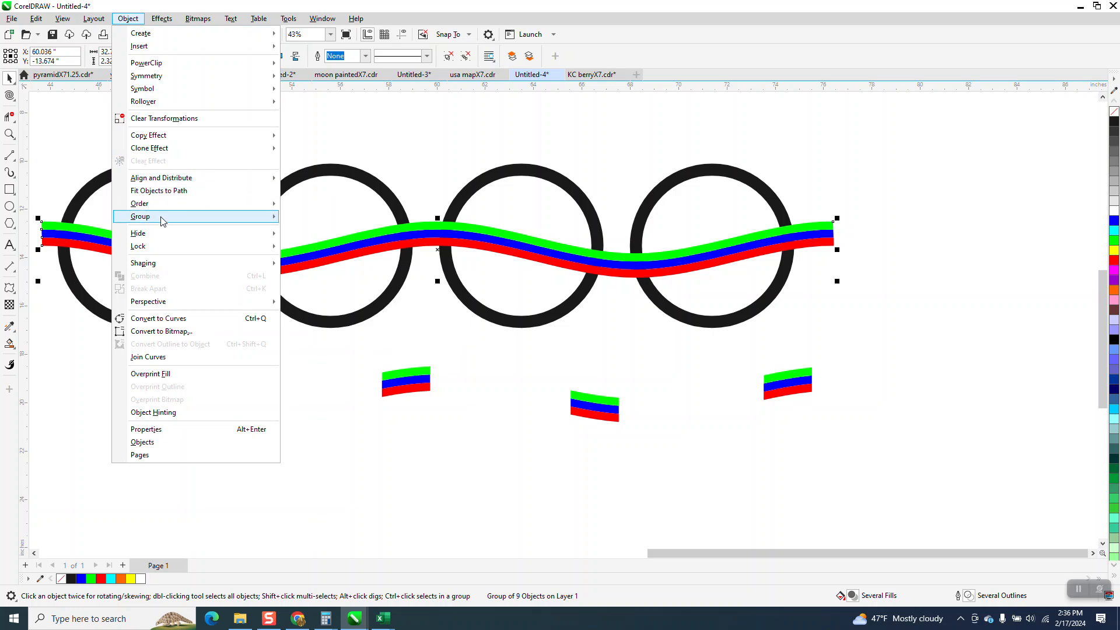
pyautogui.moveTo(186, 214)
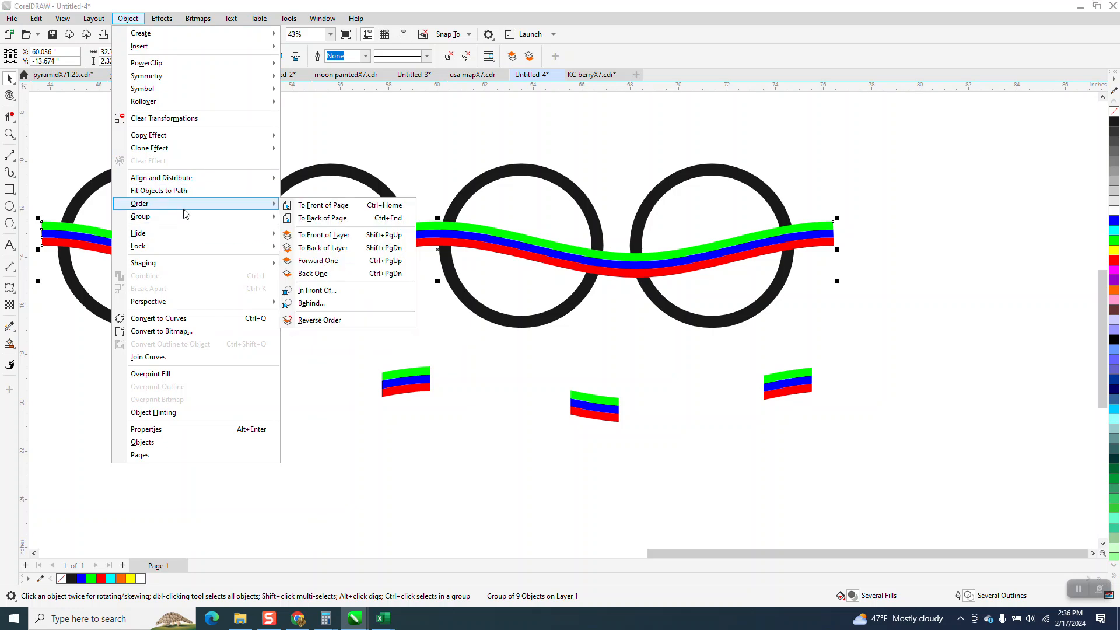
pyautogui.click(309, 218)
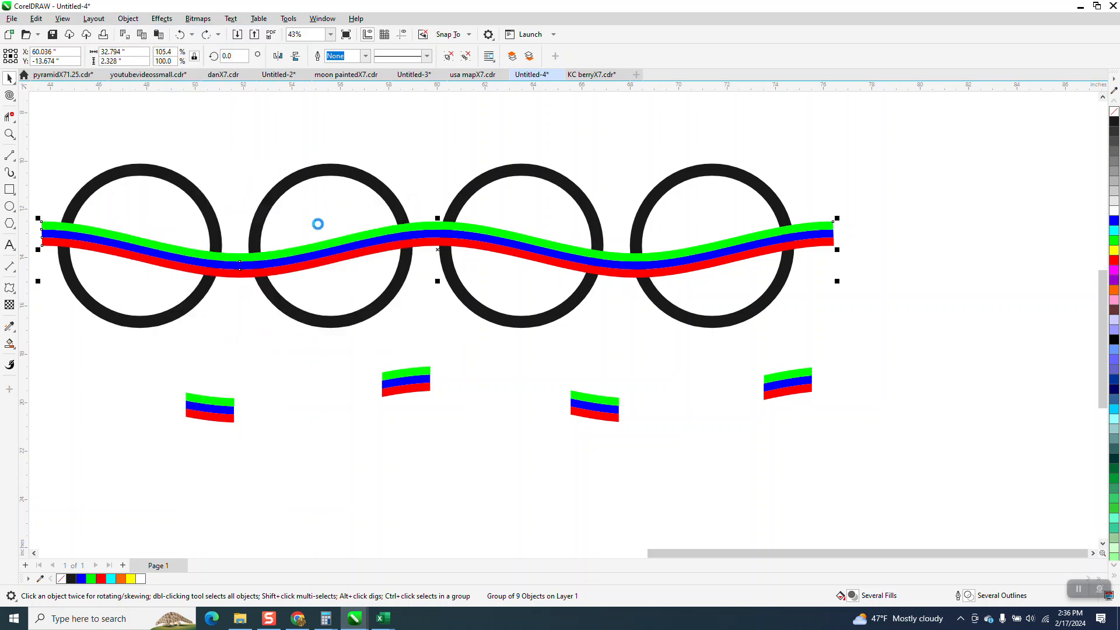
# Select the four small ribbon pieces below the rings and move them 6 inches up onto the ribbon
pyautogui.scroll(-1, 477, 321)
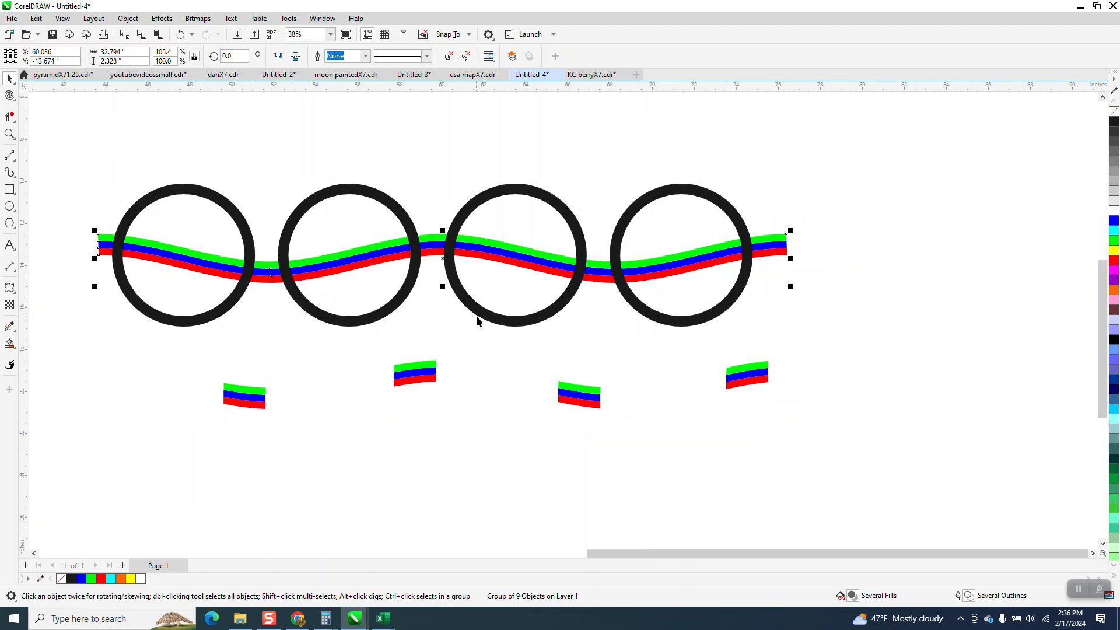
pyautogui.moveTo(199, 361); pyautogui.dragTo(205, 371)
pyautogui.moveTo(842, 430); pyautogui.dragTo(837, 430)
pyautogui.press('Up')
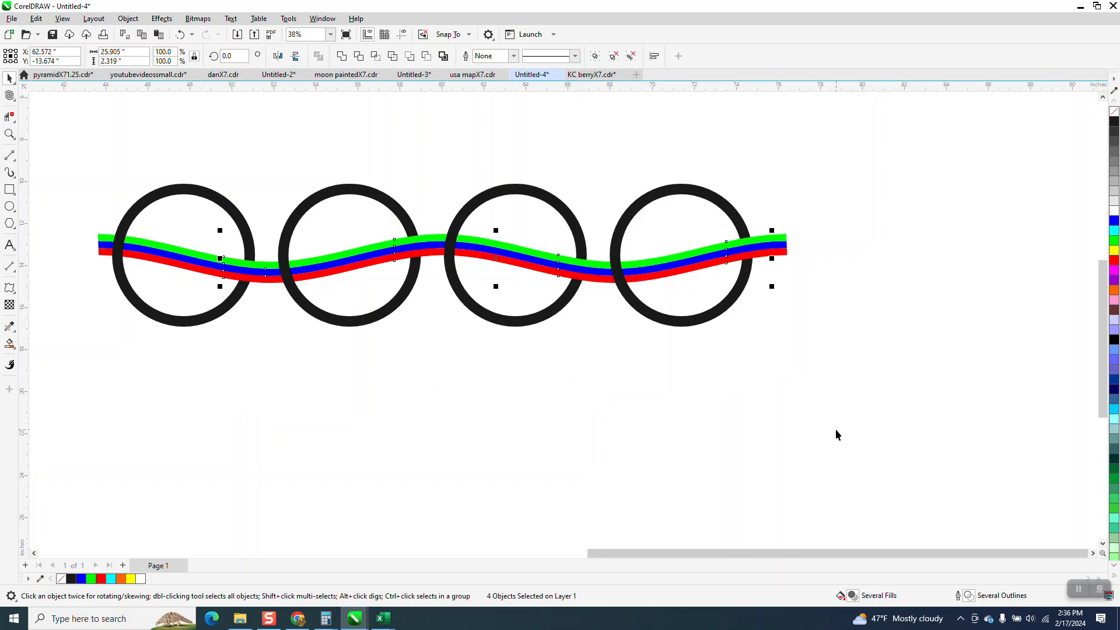
# Examine the over-and-under crossings of the ribbon and rings up close and across the whole row
pyautogui.click(9, 134)
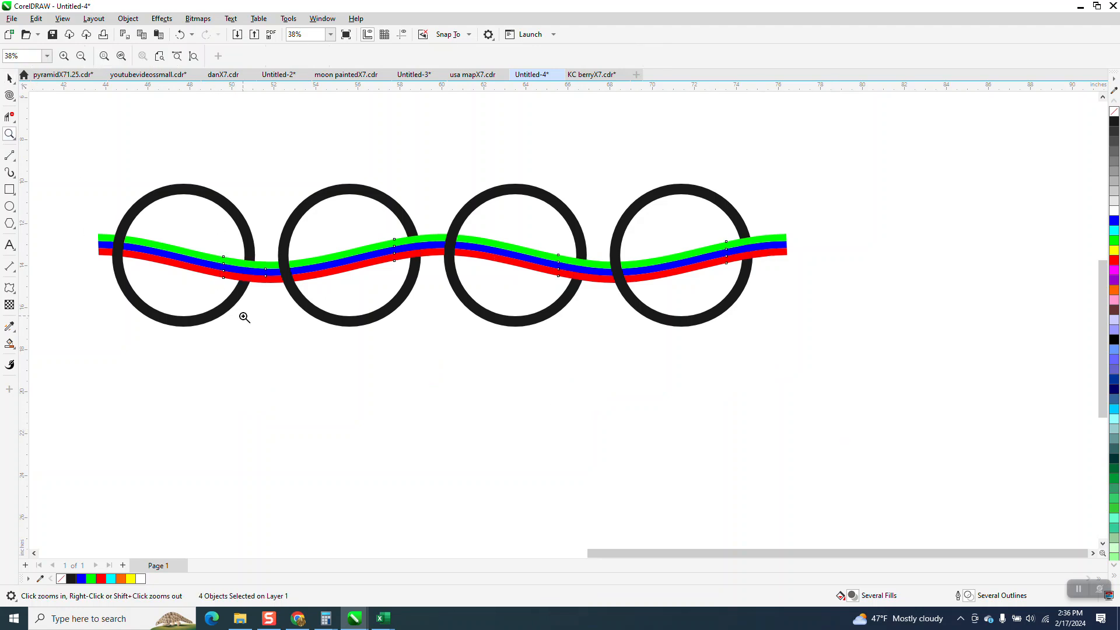
pyautogui.moveTo(250, 280); pyautogui.dragTo(316, 304)
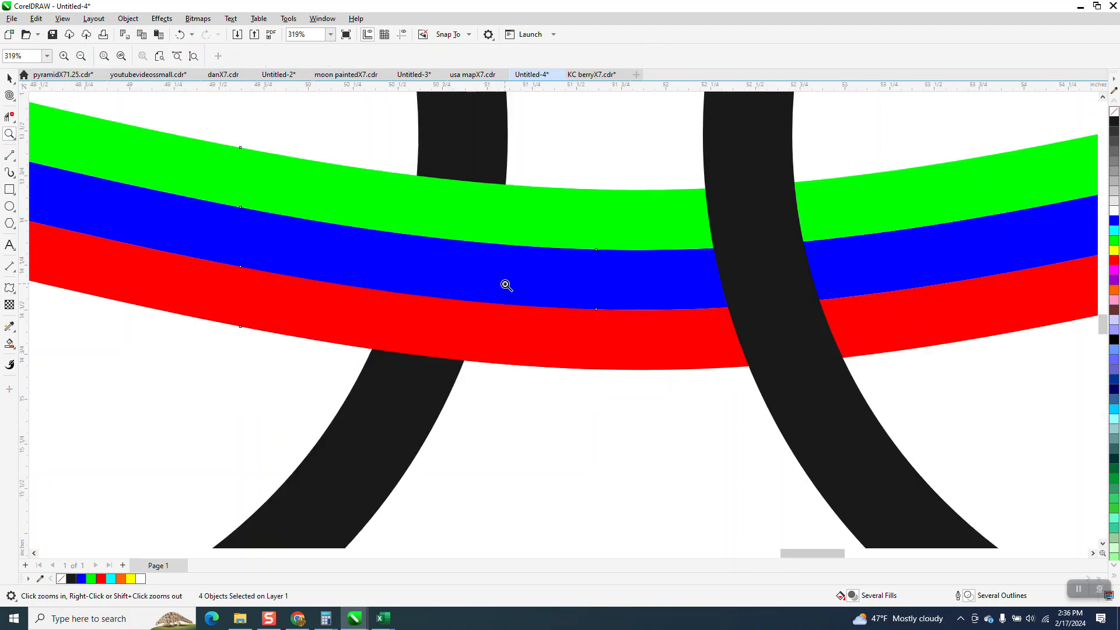
pyautogui.scroll(-1, 522, 285)
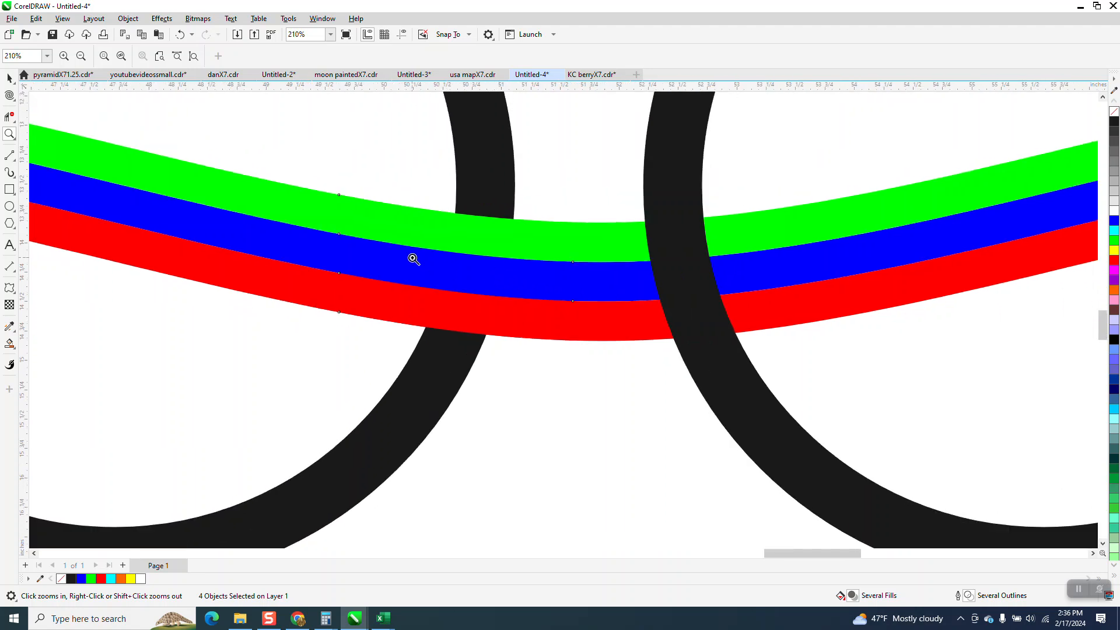
pyautogui.click(9, 77)
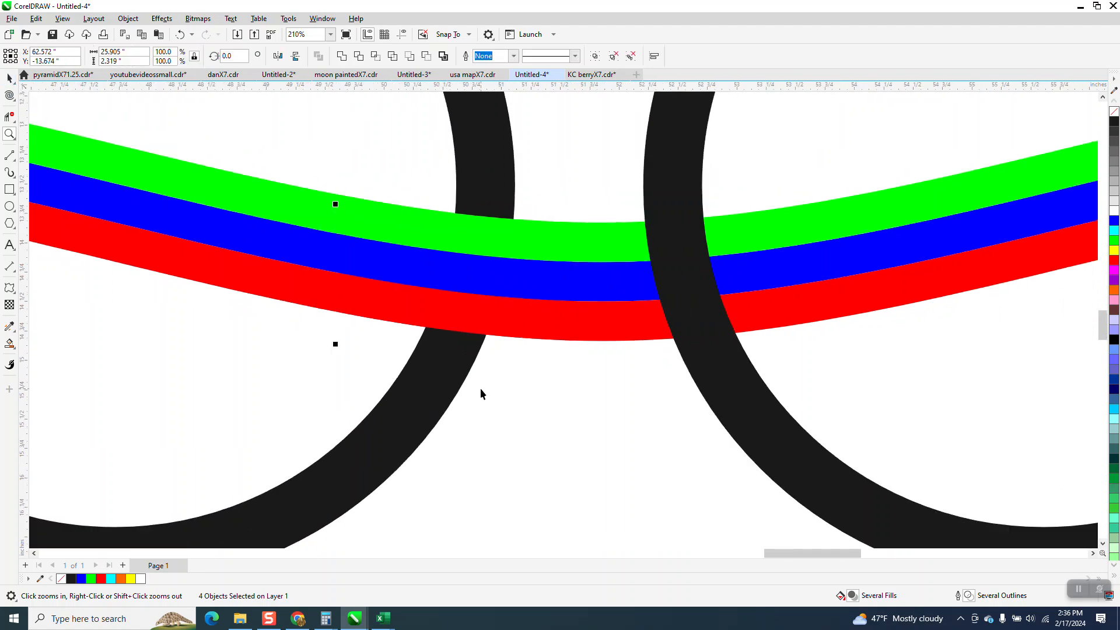
pyautogui.click(529, 409)
pyautogui.scroll(-3, 314, 310)
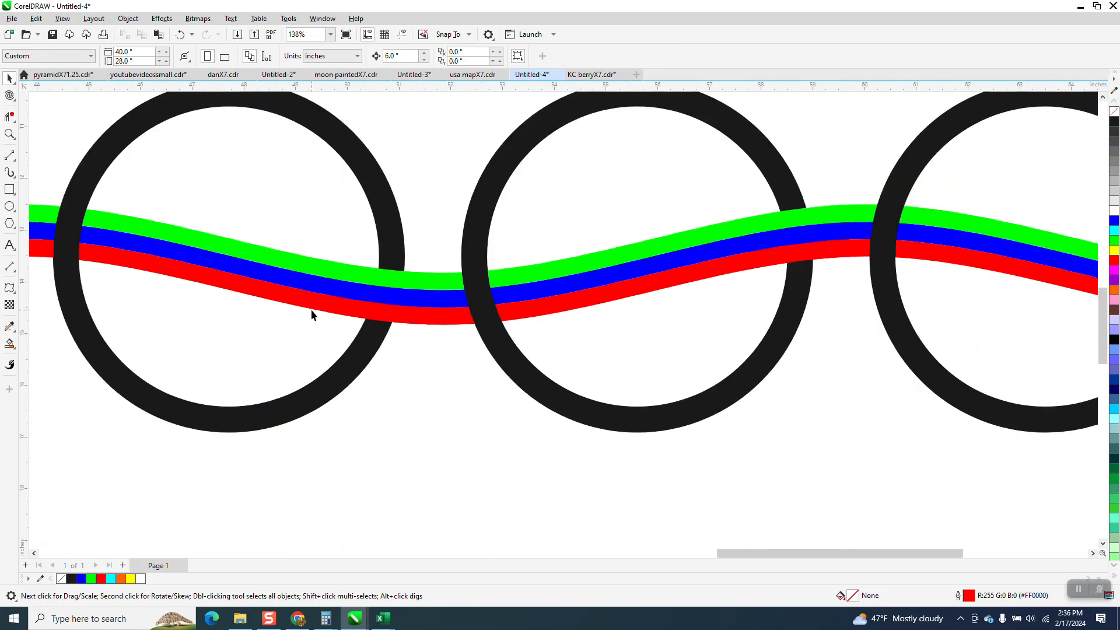
pyautogui.scroll(-1, 196, 268)
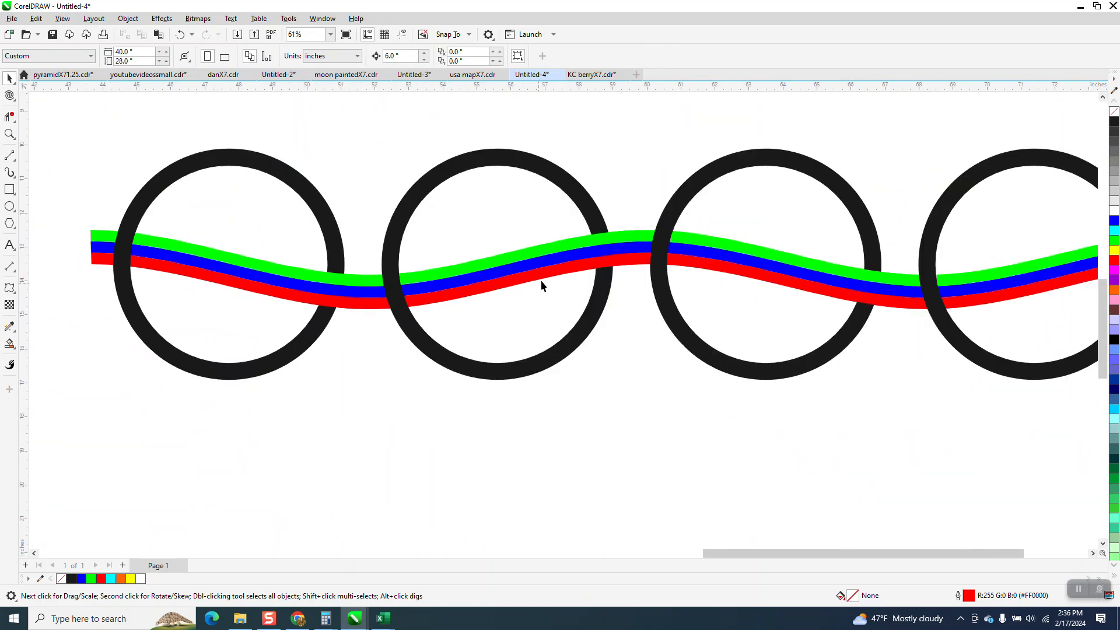
pyautogui.scroll(-2, 440, 222)
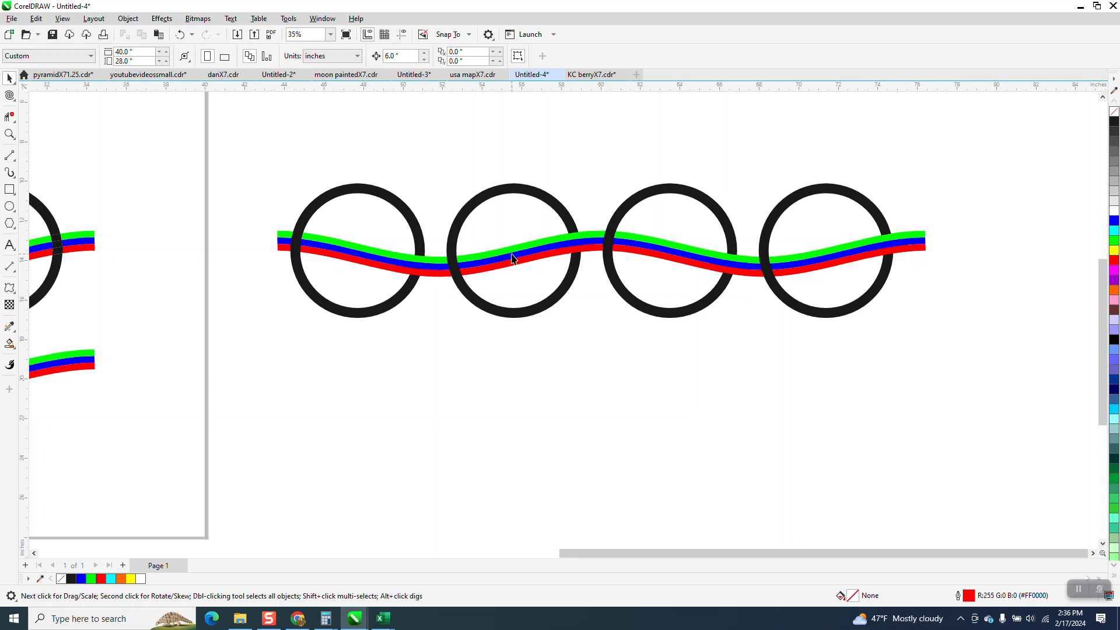
# Group the four rings with their ribbon and pieces, and place a copy end to end on the ribbon's right side
pyautogui.scroll(-1, 304, 257)
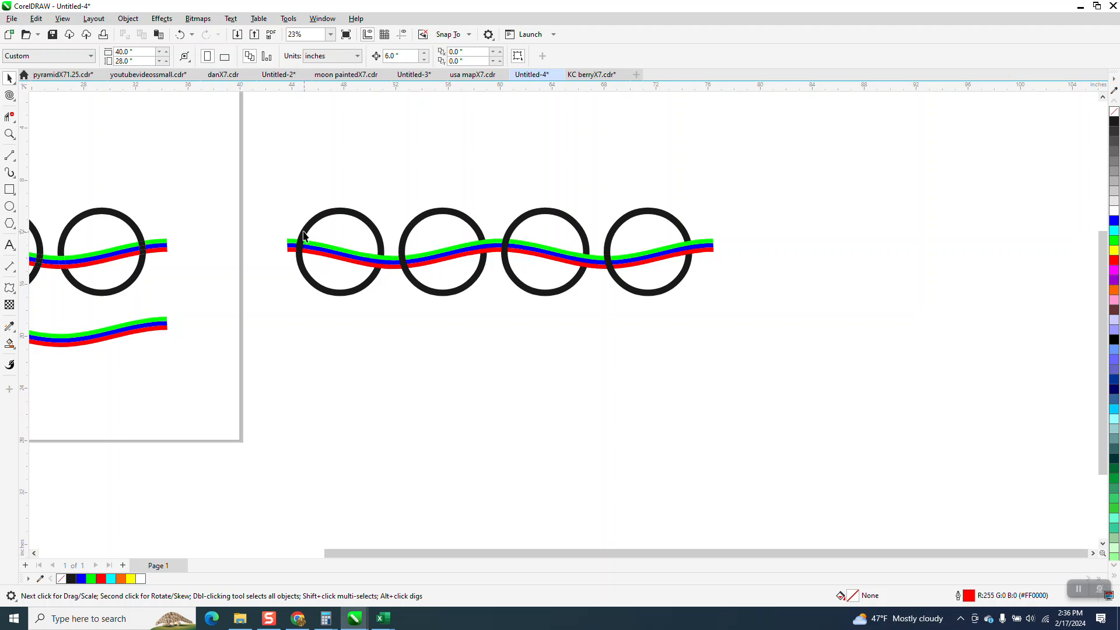
pyautogui.moveTo(262, 199); pyautogui.dragTo(723, 354)
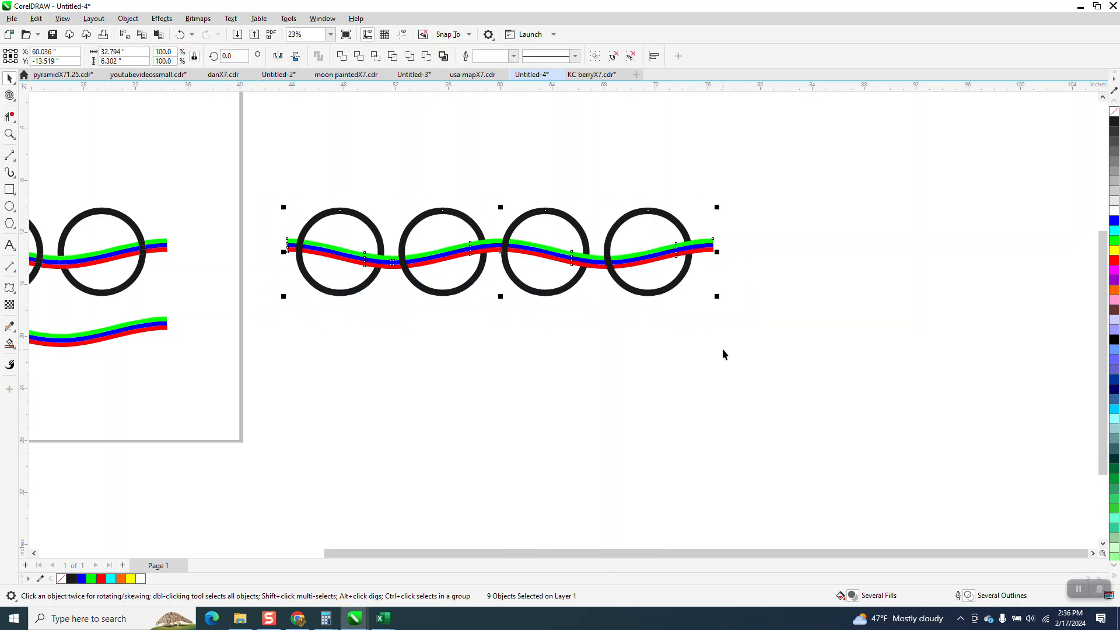
pyautogui.hotkey('ctrl', 'g')
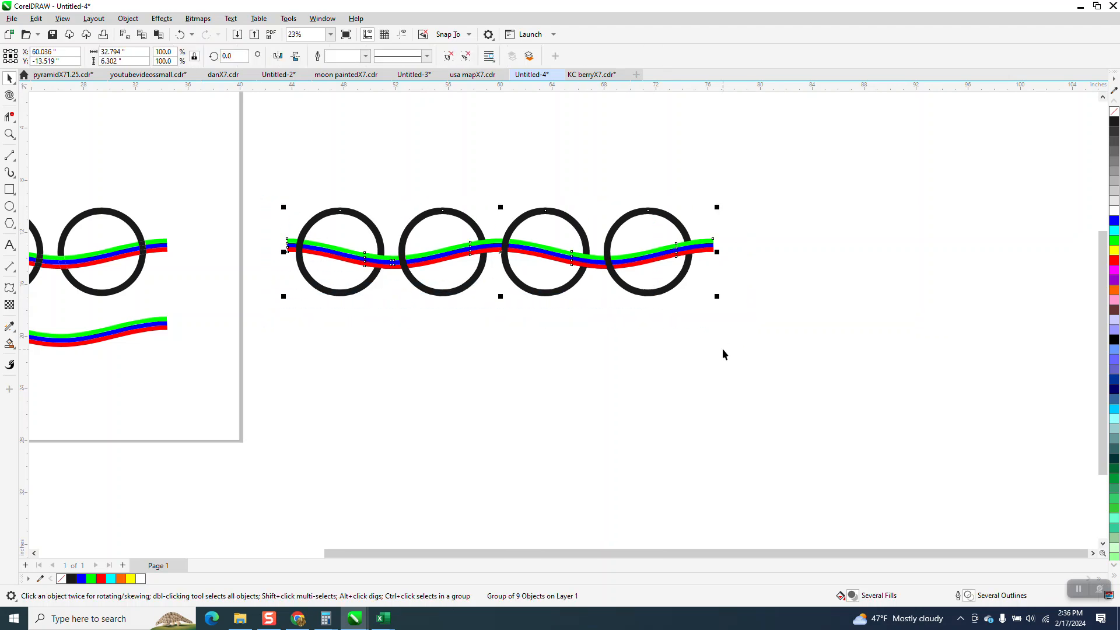
pyautogui.moveTo(292, 245); pyautogui.dragTo(717, 245)
# Inspect the joint between the two ribbon sections and the spacing of the rings on either side of it
pyautogui.scroll(-2, 350, 303)
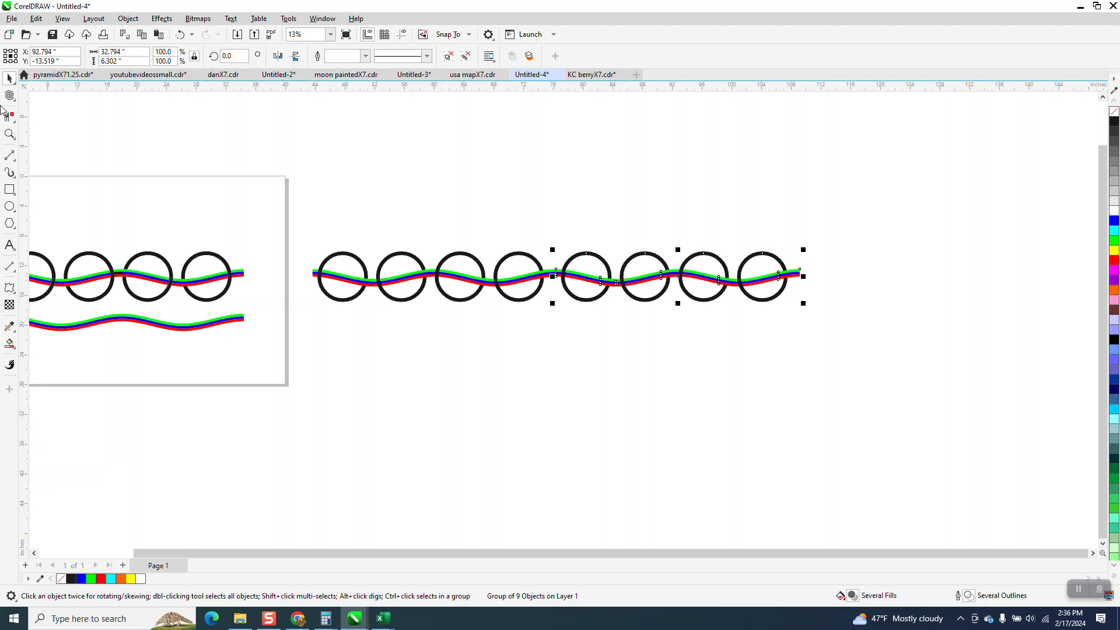
pyautogui.click(10, 135)
pyautogui.moveTo(303, 232); pyautogui.dragTo(860, 390)
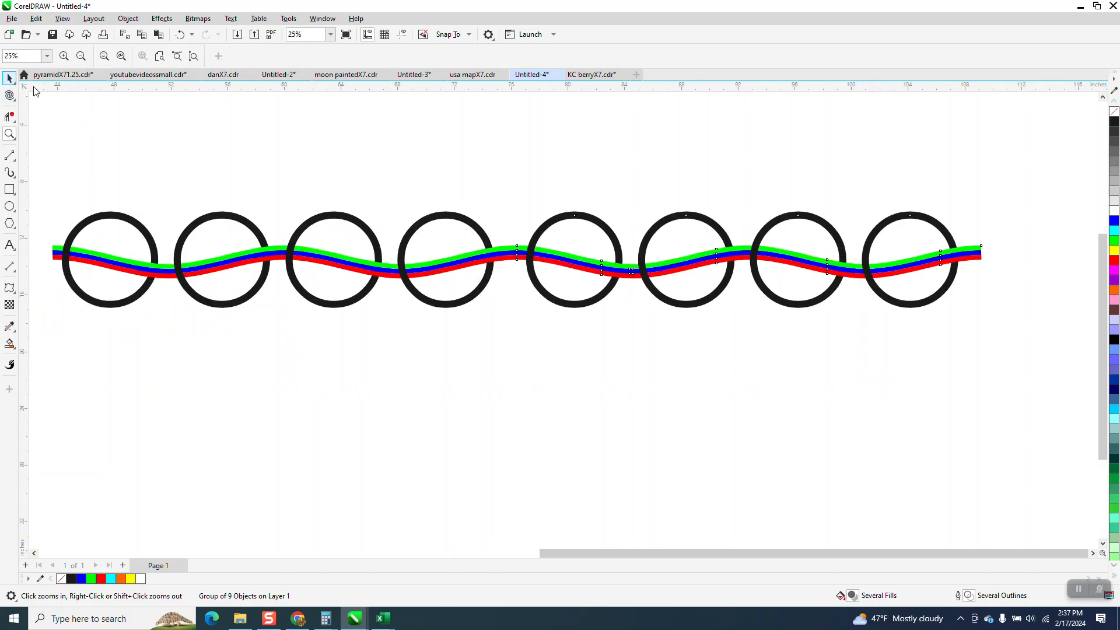
pyautogui.click(10, 78)
pyautogui.click(484, 220)
pyautogui.click(9, 134)
pyautogui.moveTo(436, 238); pyautogui.dragTo(596, 304)
pyautogui.scroll(-4, 485, 263)
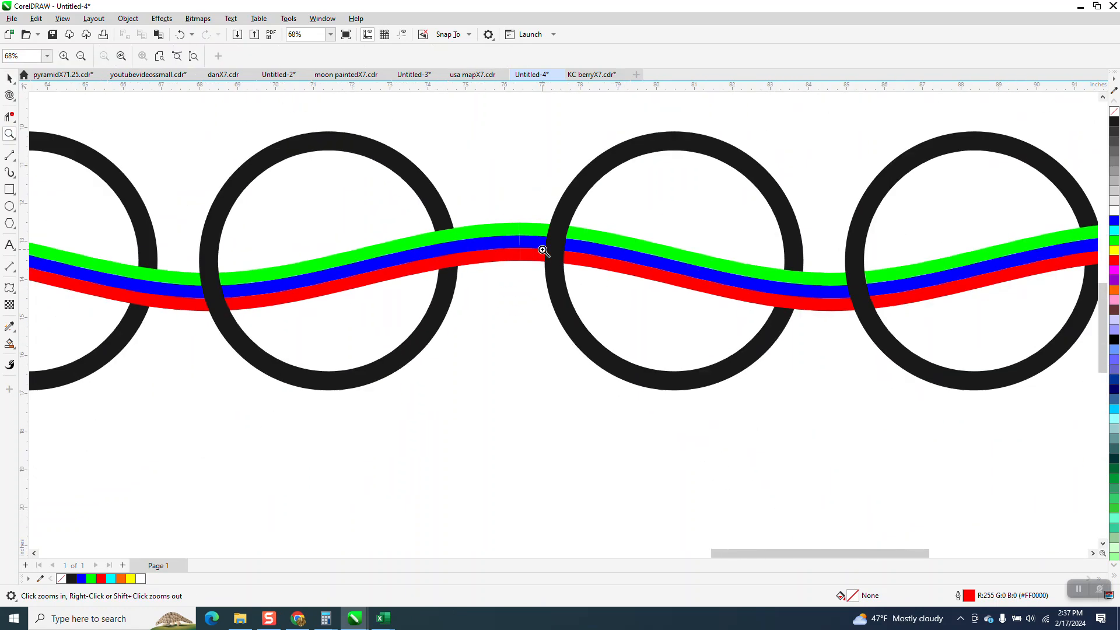
pyautogui.scroll(-2, 620, 265)
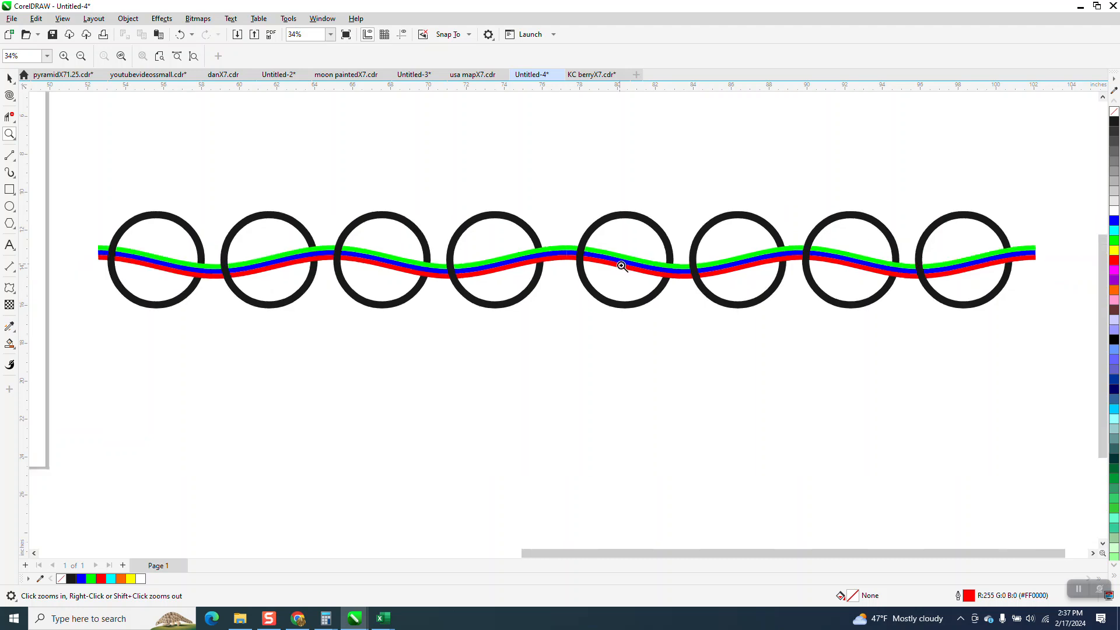
pyautogui.scroll(-1, 622, 266)
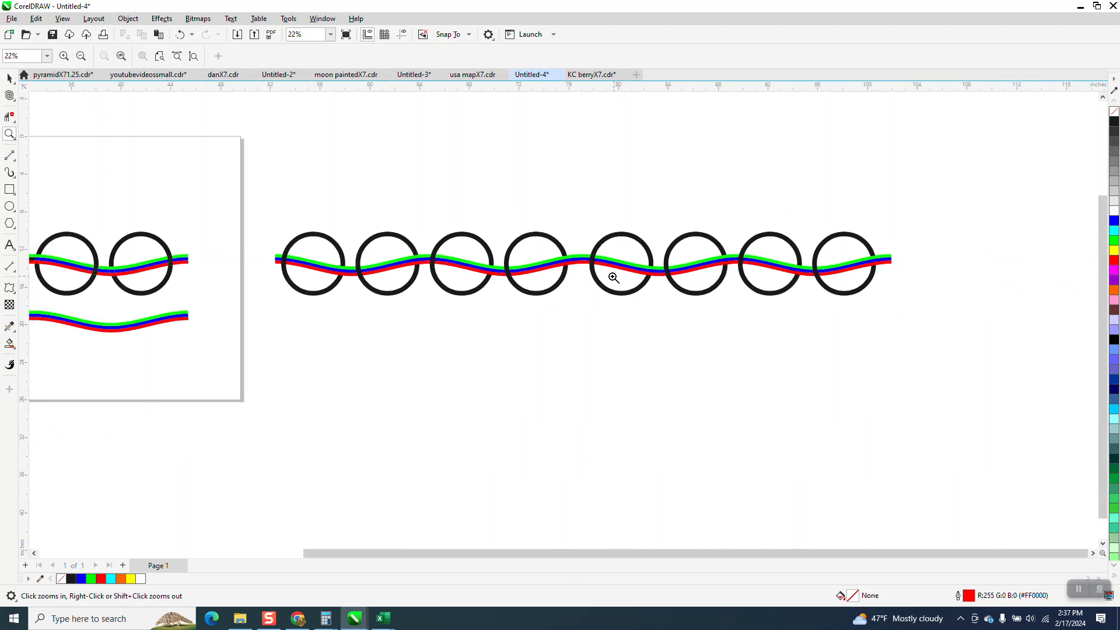